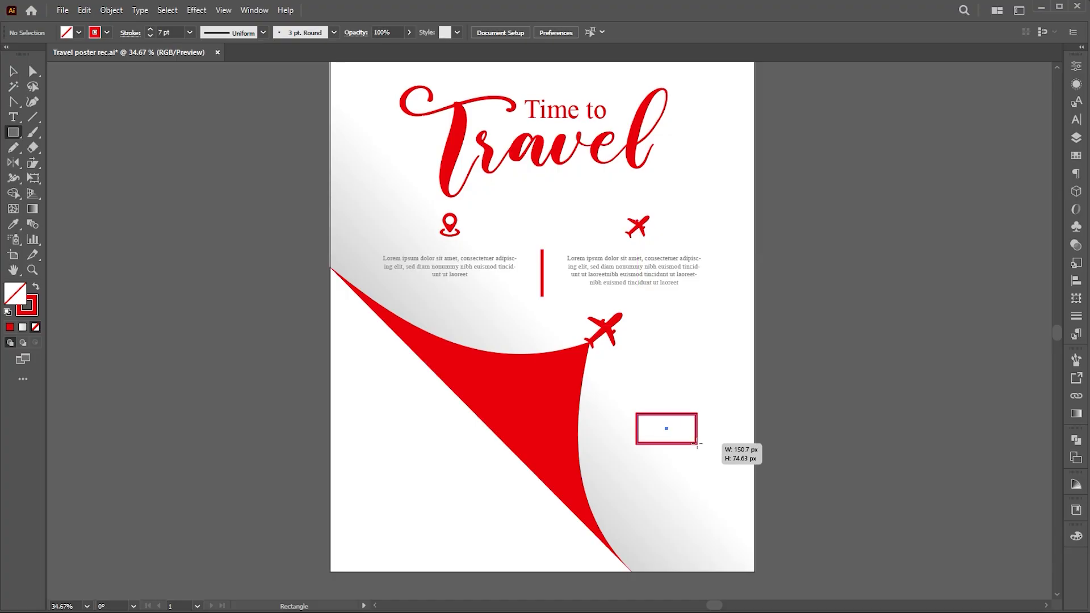
Give the rectangle a solid red fill without outline, size it to about 130 × 44 px and fully round its corners
{"action": "left_click", "coordinate": [34, 288]}
{"action": "key", "text": "a"}
{"action": "left_click_drag", "start_coordinate": [680, 424], "coordinate": [629, 434]}
{"action": "key", "text": "v"}
{"action": "left_click", "coordinate": [811, 434]}
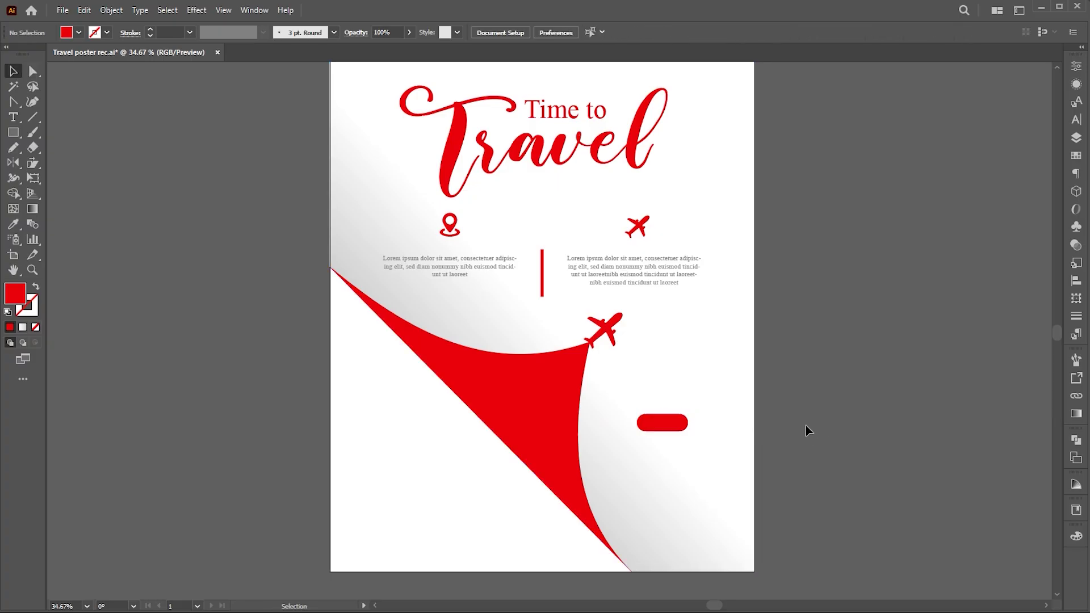
Duplicate the red pill directly beneath itself and widen the copy to about 310 px
{"action": "left_click_drag", "start_coordinate": [679, 434], "coordinate": [679, 444]}
{"action": "double_click", "coordinate": [676, 444]}
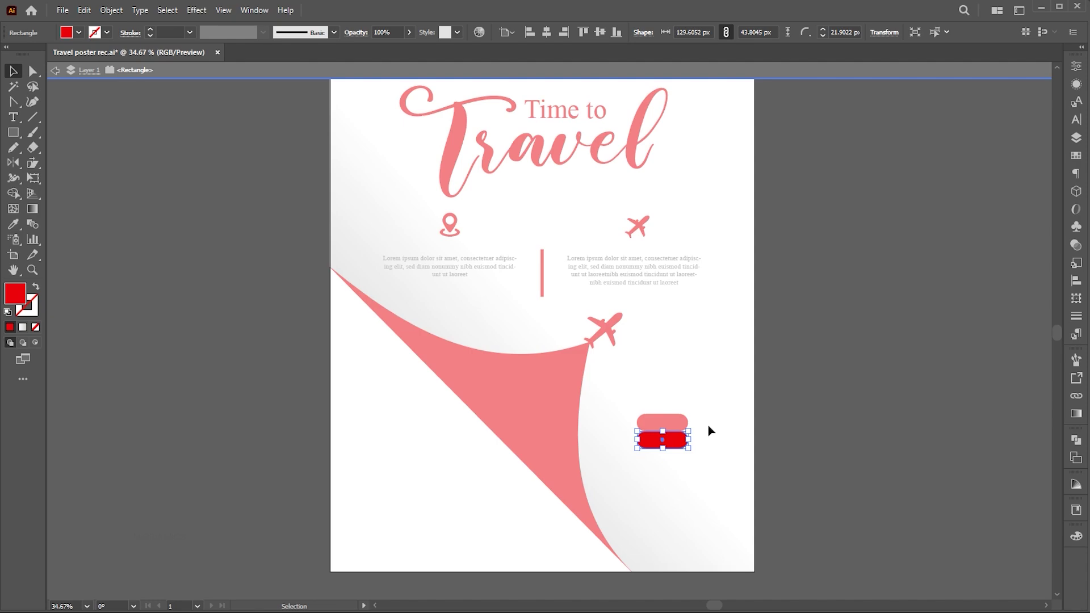
{"action": "key", "text": "a"}
{"action": "left_click_drag", "start_coordinate": [680, 448], "coordinate": [751, 450]}
{"action": "key", "text": "v"}
{"action": "double_click", "coordinate": [807, 419]}
Align the two red pills on their horizontal centres
{"action": "left_click", "coordinate": [737, 440]}
{"action": "left_click", "coordinate": [661, 420], "text": "shift"}
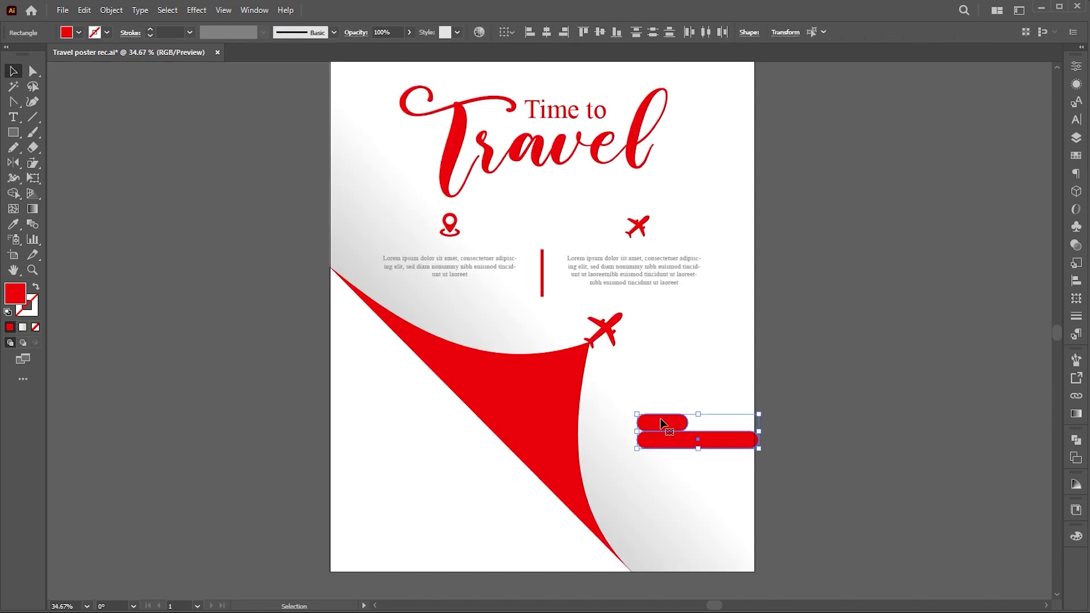
{"action": "left_click", "coordinate": [546, 32]}
{"action": "left_click", "coordinate": [821, 371]}
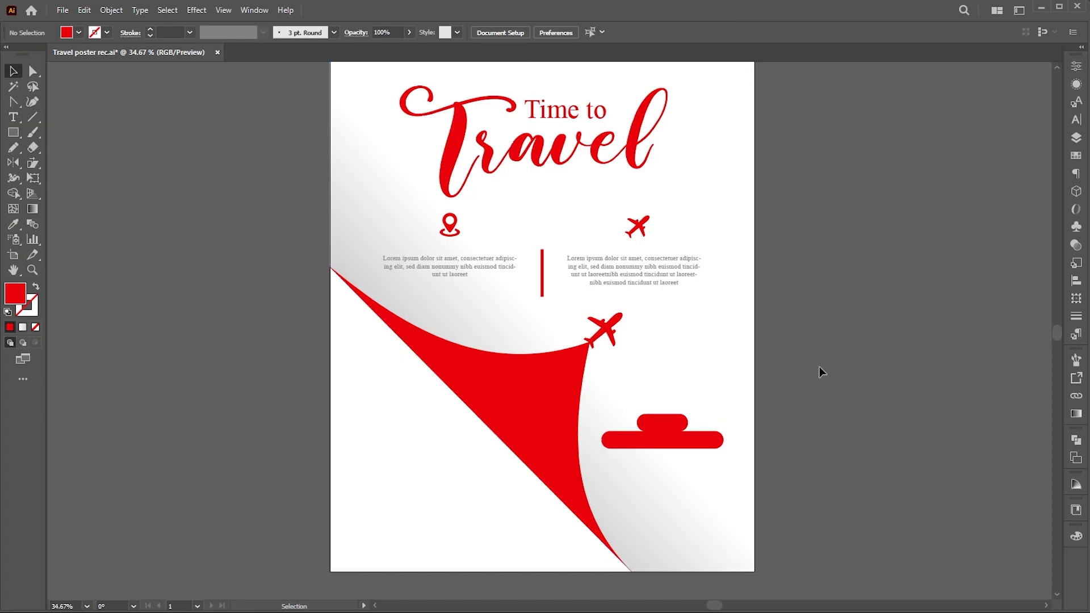
Turn the wide lower pill into an unfilled shape with a 3 pt red outline
{"action": "left_click", "coordinate": [703, 450]}
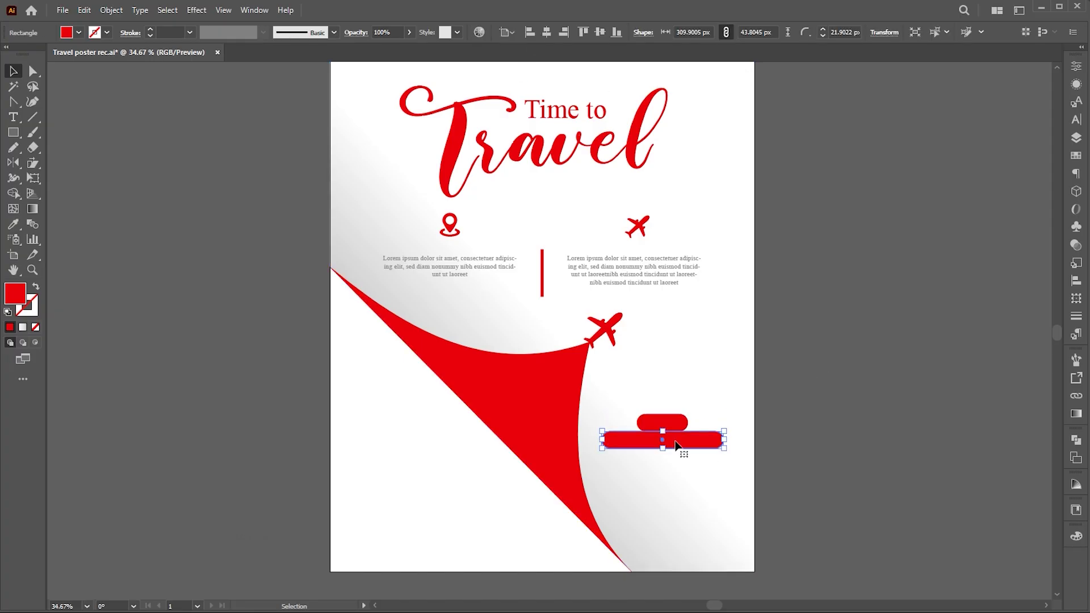
{"action": "left_click", "coordinate": [35, 287]}
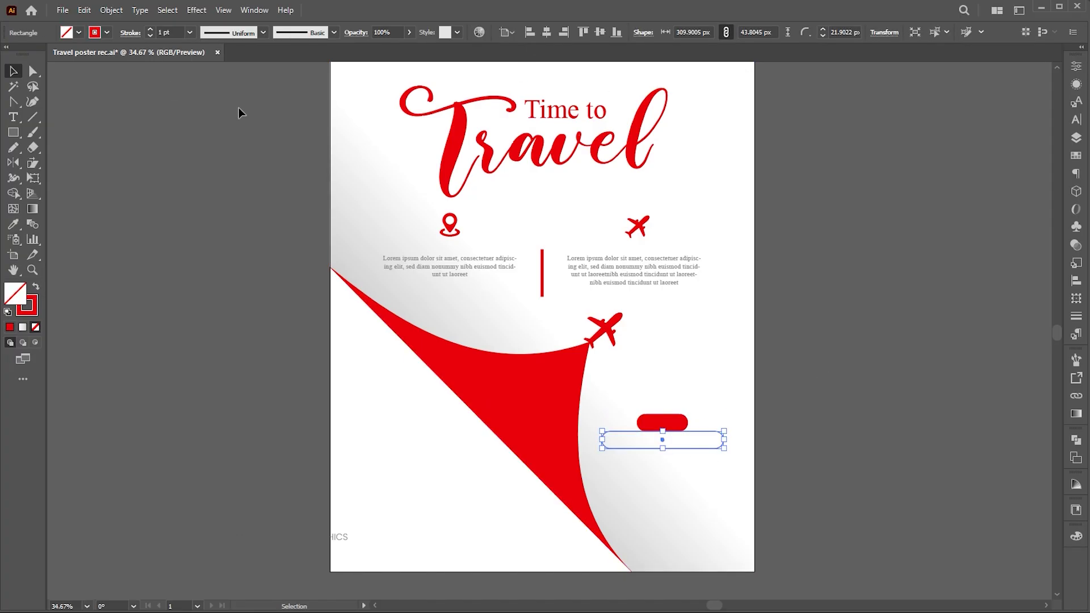
{"action": "left_click", "coordinate": [130, 33]}
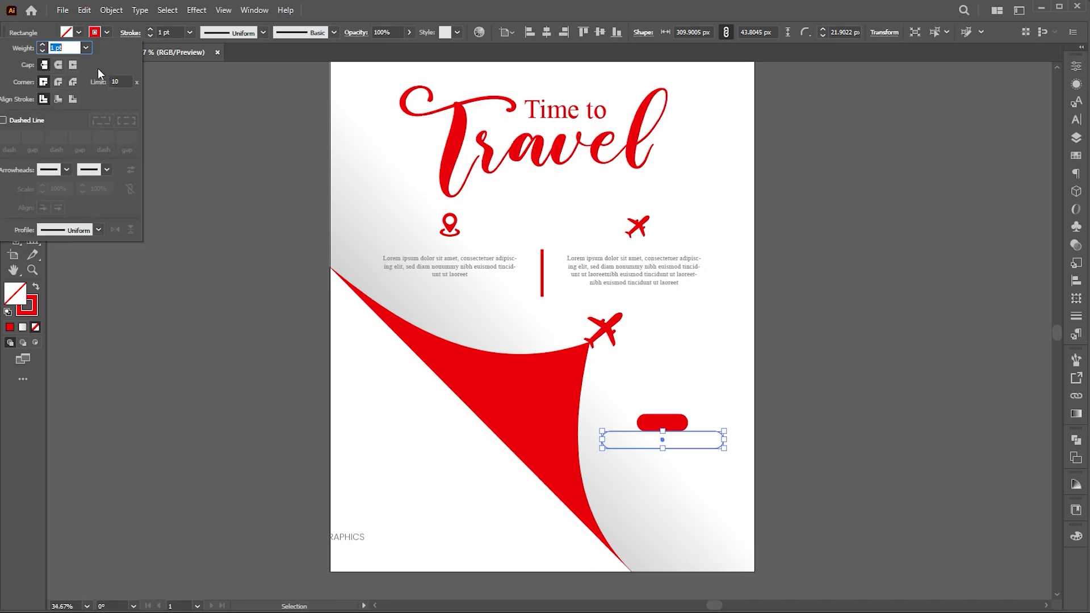
{"action": "left_click", "coordinate": [176, 33]}
{"action": "scroll", "coordinate": [176, 32], "scroll_direction": "up", "scroll_amount": 2}
{"action": "left_click", "coordinate": [777, 438]}
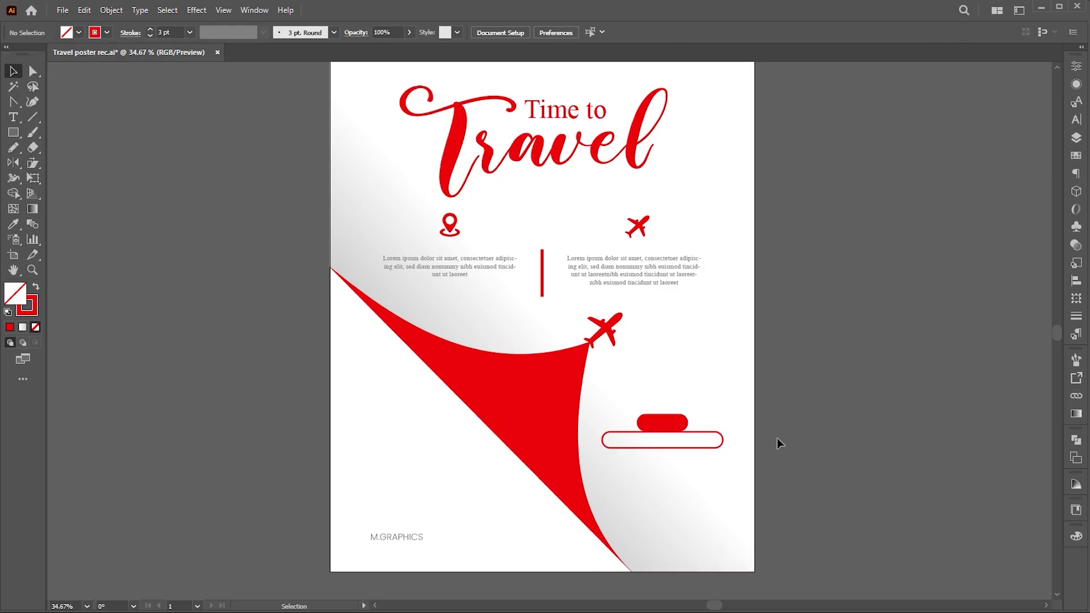
Add the text "Book Now" just above the small red pill
{"action": "key", "text": "z"}
{"action": "left_click_drag", "start_coordinate": [660, 492], "coordinate": [823, 503]}
{"action": "key", "text": "t"}
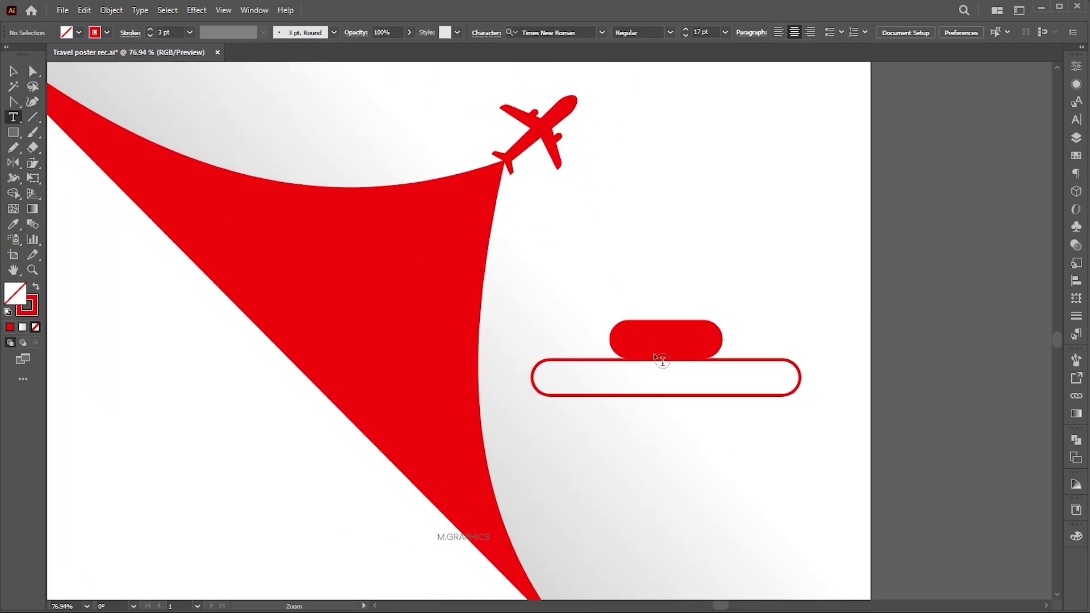
{"action": "left_click", "coordinate": [651, 304]}
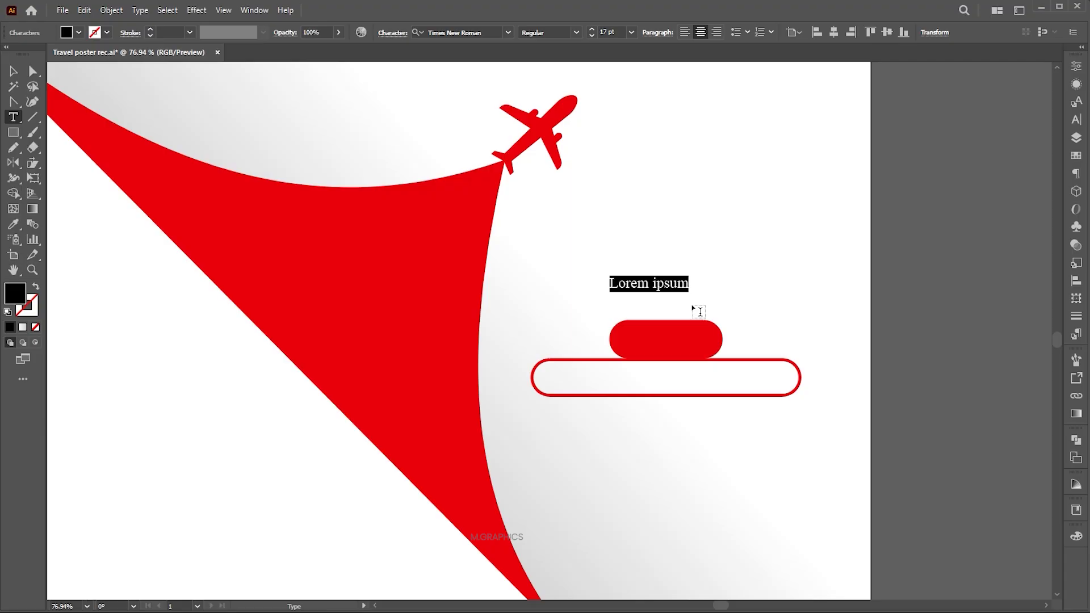
{"action": "type", "text": "Book"}
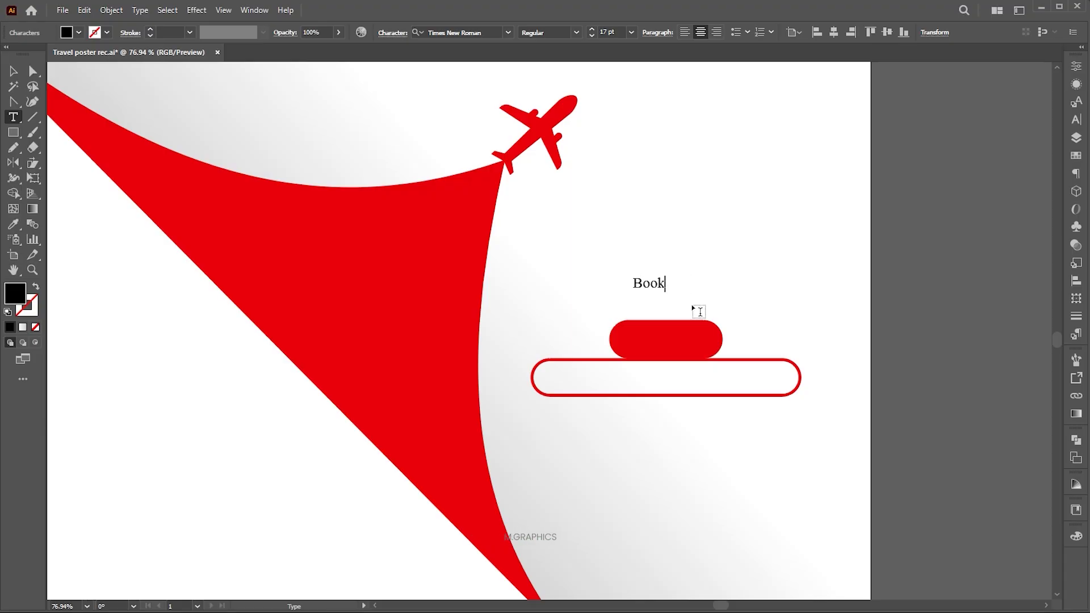
{"action": "type", "text": " Now"}
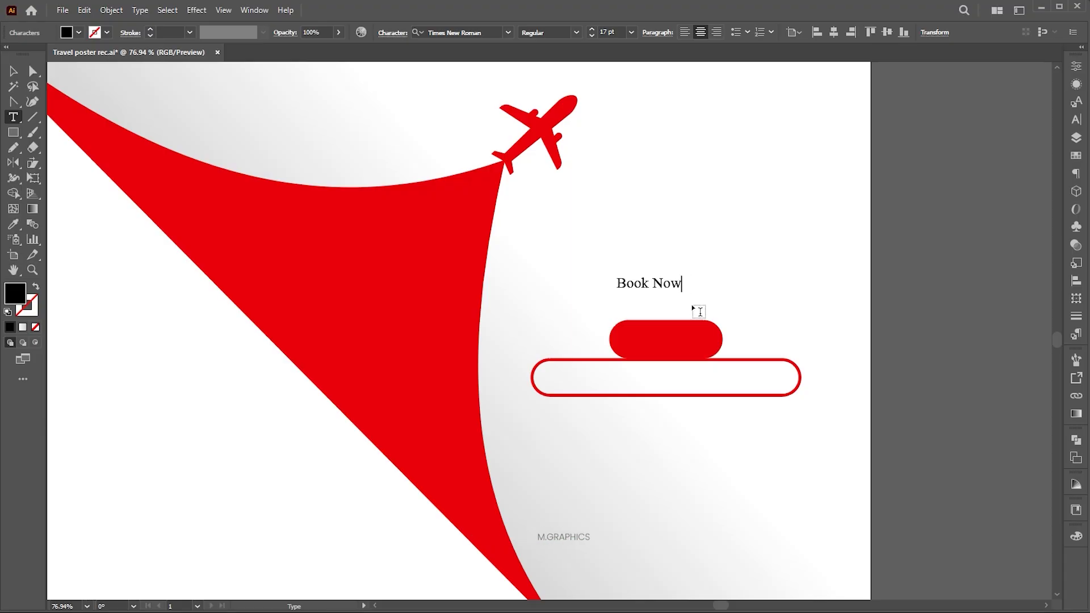
Place "Book Now" in the red pill in white at about 19.6 pt and copy it into the outlined pill
{"action": "left_click", "coordinate": [13, 70]}
{"action": "left_click_drag", "start_coordinate": [666, 289], "coordinate": [628, 383]}
{"action": "key", "text": "i"}
{"action": "left_click", "coordinate": [760, 266]}
{"action": "key", "text": "v"}
{"action": "key", "text": "i"}
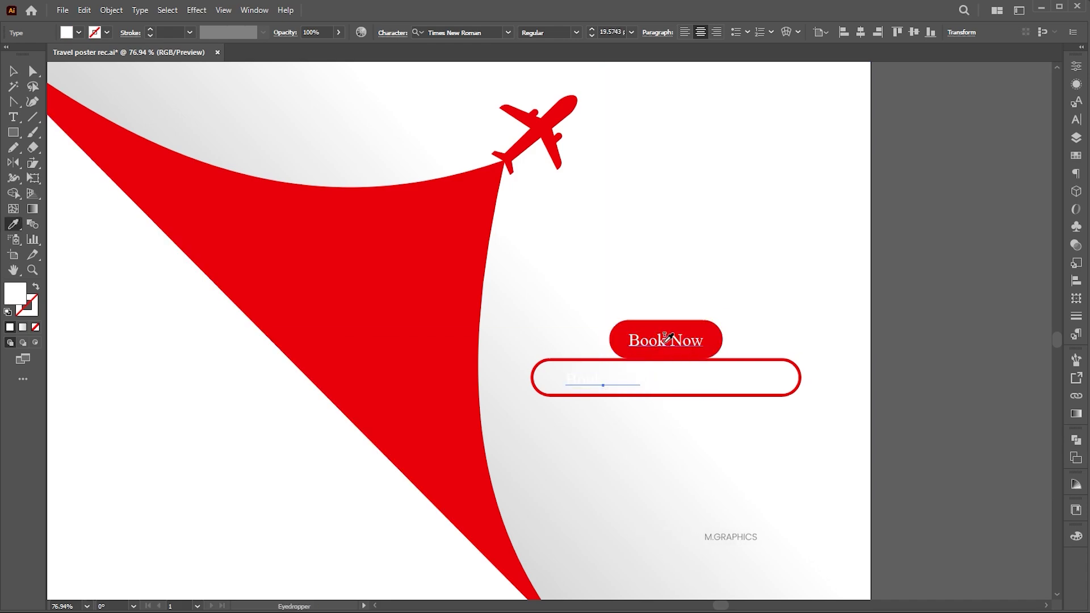
{"action": "left_click", "coordinate": [713, 329]}
{"action": "key", "text": "t"}
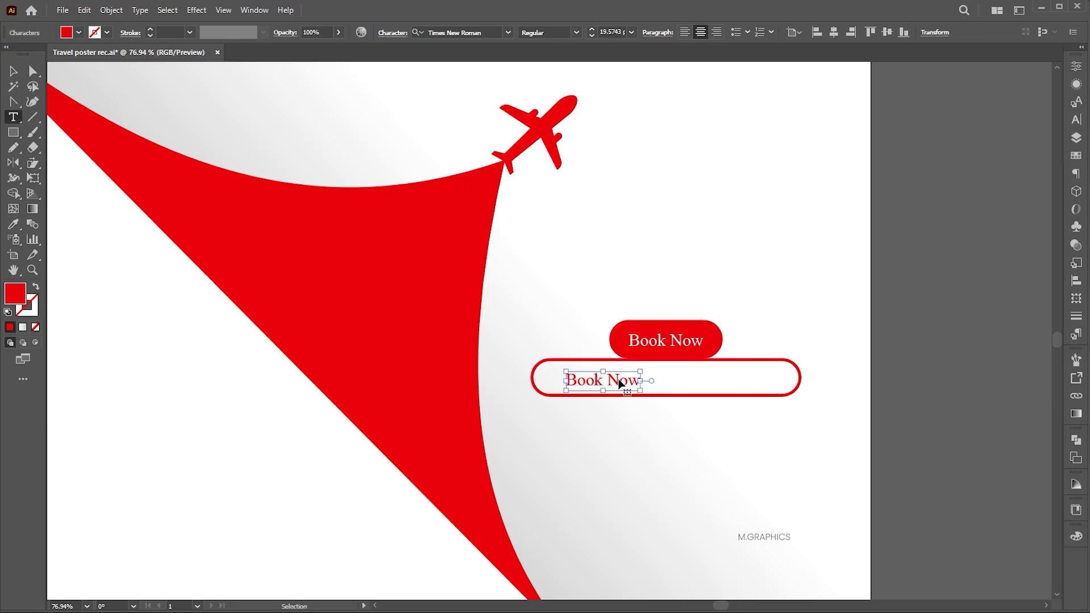
{"action": "left_click", "coordinate": [619, 383]}
{"action": "key", "text": "ctrl+a"}
{"action": "type", "text": "ww"}
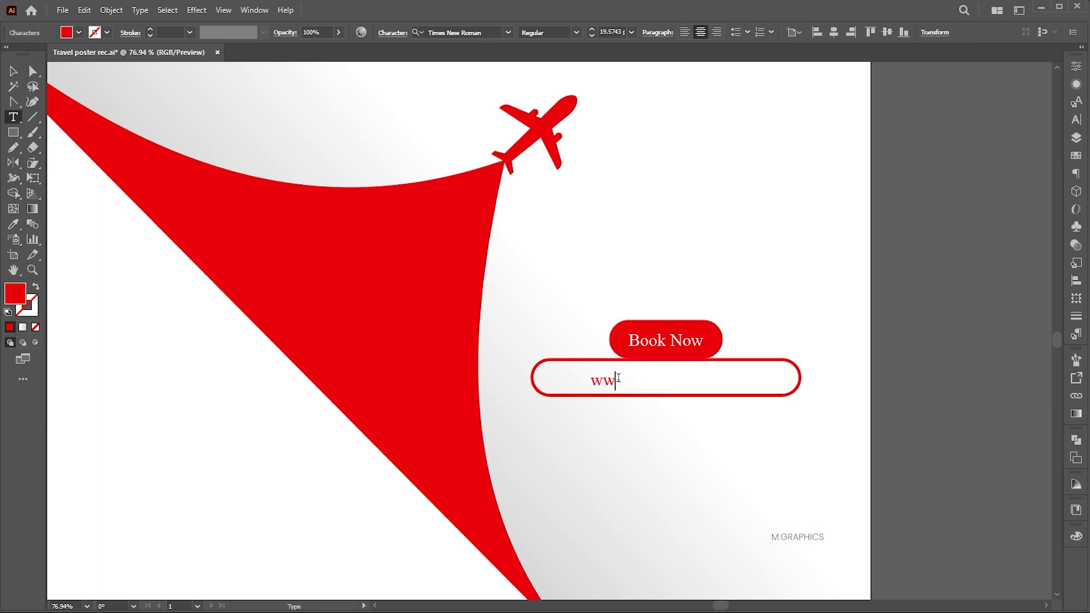
{"action": "type", "text": "w.bpp"}
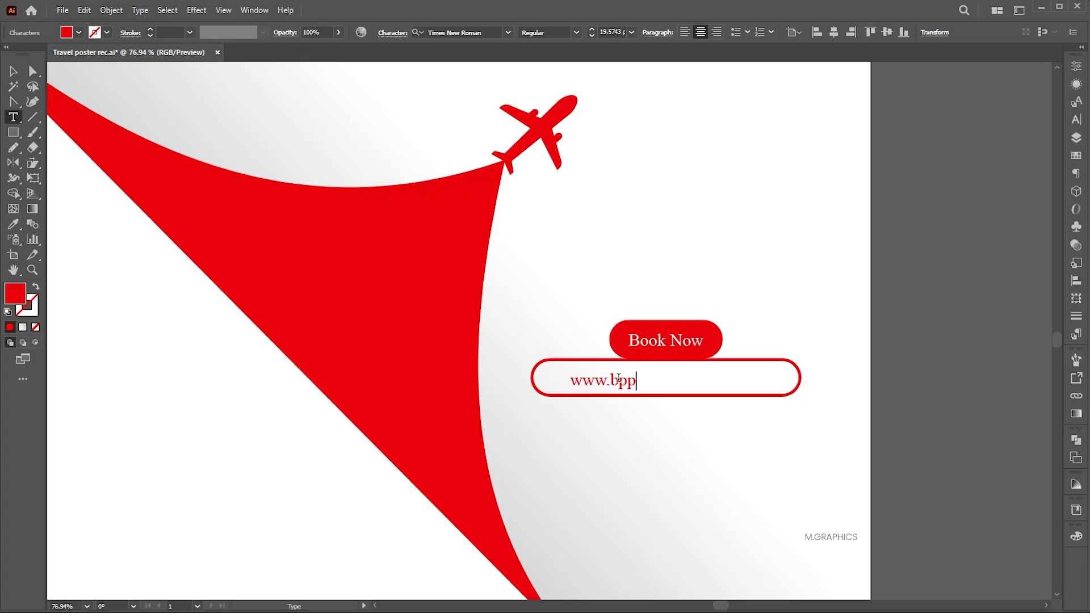
{"action": "key", "text": "BackSpace"}
{"action": "key", "text": "BackSpace"}
{"action": "type", "text": "ooknoe"}
{"action": "key", "text": "BackSpace"}
{"action": "type", "text": "w"}
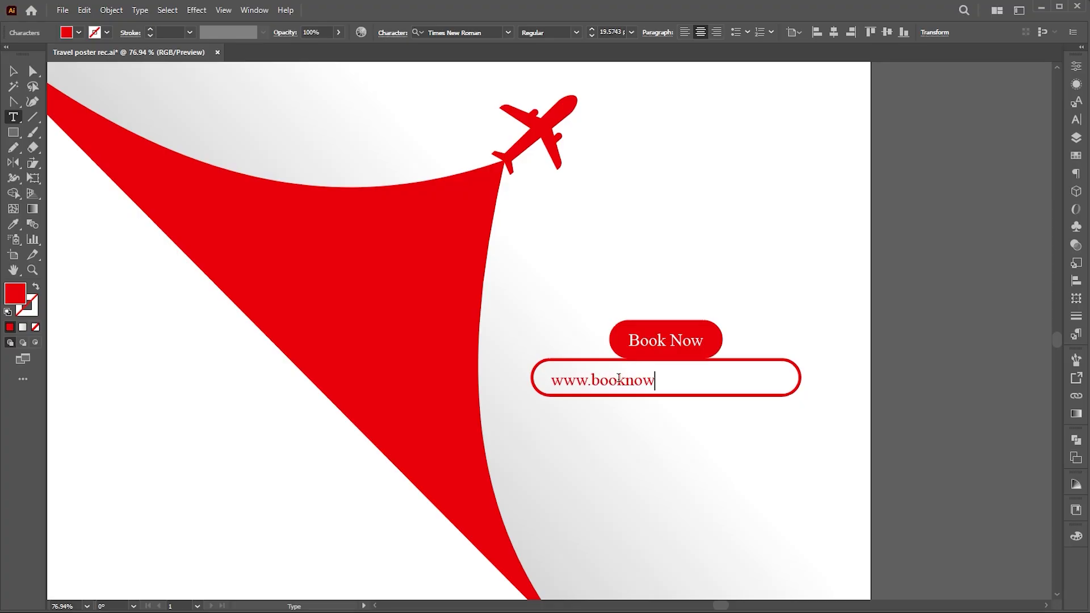
{"action": "type", "text": "t"}
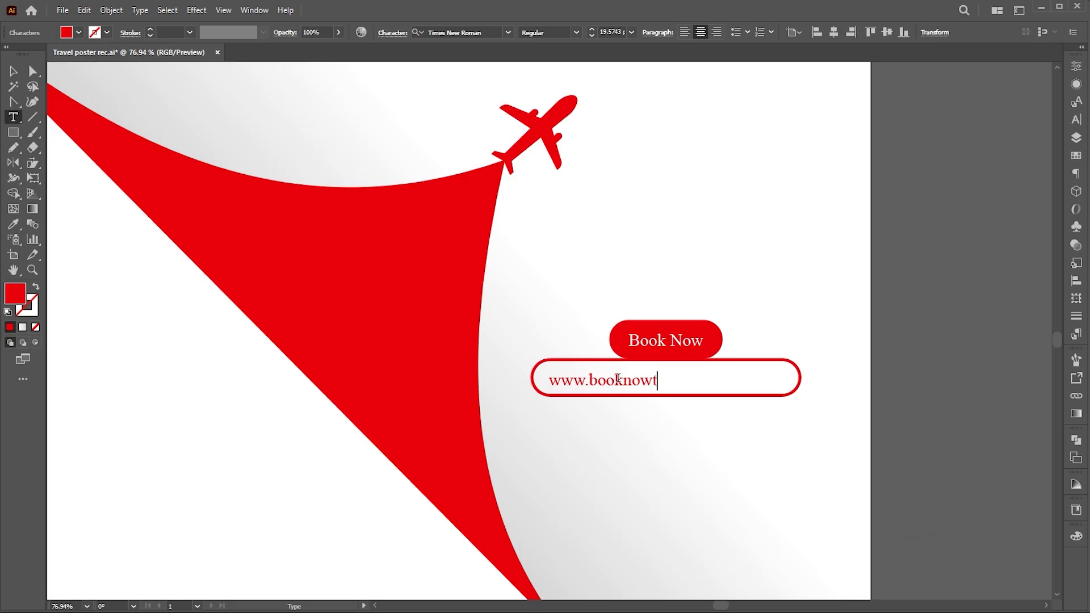
{"action": "type", "text": "ravel.com"}
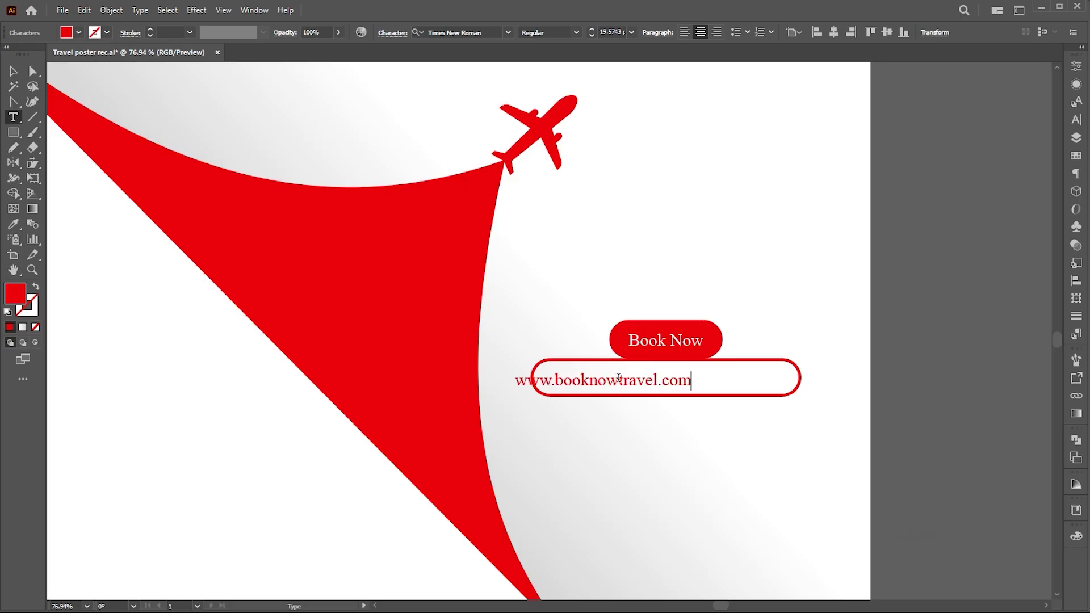
Fit the web address inside the outlined pill at about 20.4 pt and widen its letter spacing to nearly fill the pill
{"action": "left_click", "coordinate": [12, 70]}
{"action": "left_click_drag", "start_coordinate": [608, 379], "coordinate": [773, 377]}
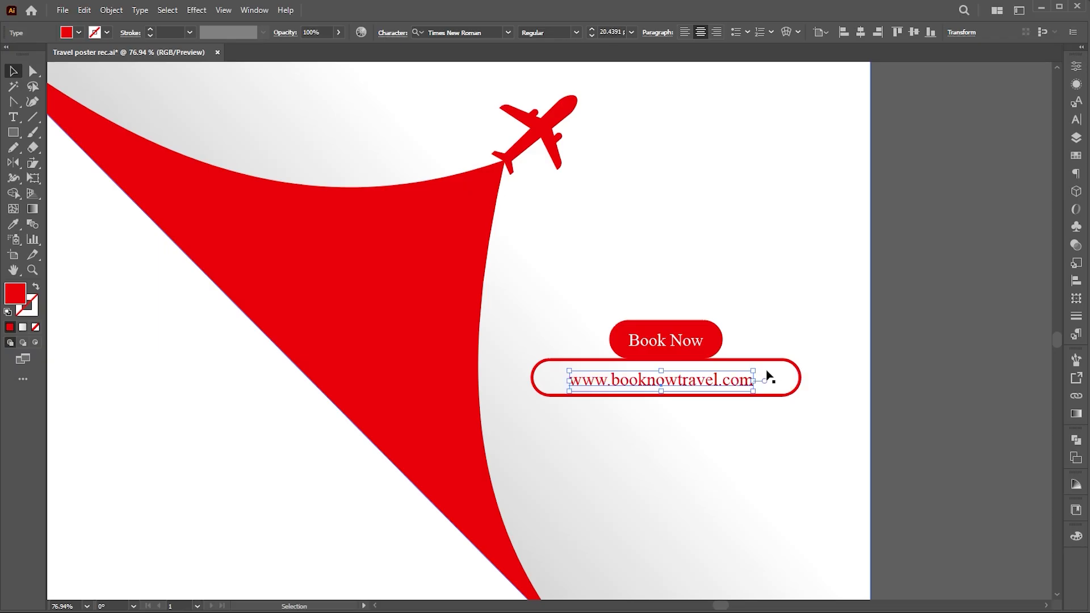
{"action": "key", "text": "alt+Right"}
{"action": "key", "text": "alt+Right"}
{"action": "key", "text": "alt+Right"}
{"action": "key", "text": "alt+Right"}
{"action": "key", "text": "alt+Right"}
{"action": "key", "text": "alt+Right"}
{"action": "key", "text": "alt+Right"}
{"action": "key", "text": "alt+Right"}
{"action": "key", "text": "alt+Right"}
{"action": "key", "text": "alt+Right"}
{"action": "key", "text": "alt+Right"}
{"action": "key", "text": "alt+Right"}
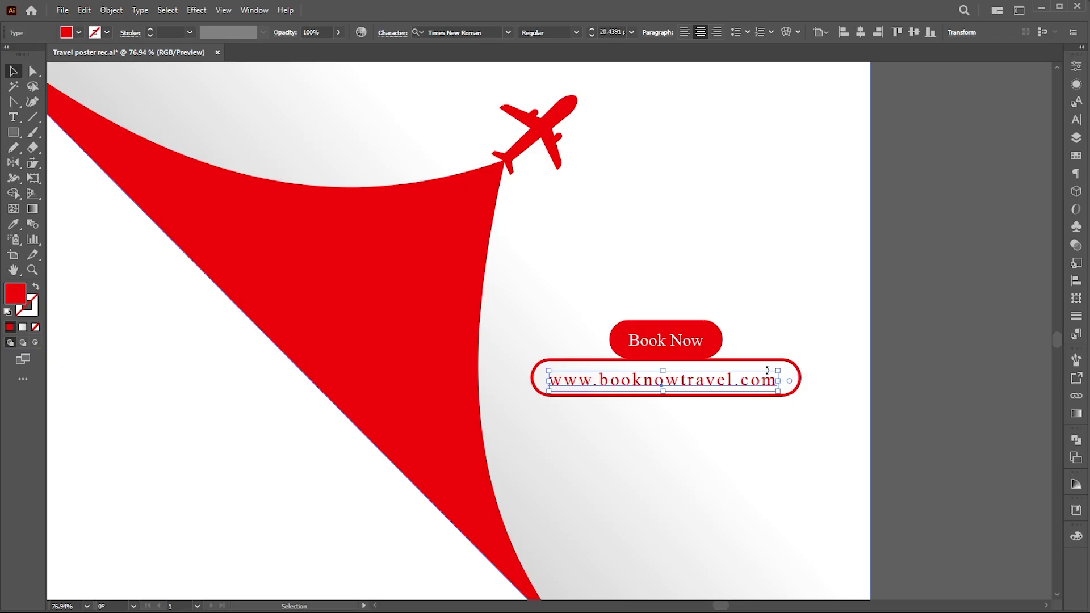
Nudge the web address to the right so it sits centred in the outlined pill
{"action": "key", "text": "Right"}
{"action": "key", "text": "Right"}
{"action": "key", "text": "Right"}
{"action": "key", "text": "Right"}
{"action": "key", "text": "Right"}
{"action": "key", "text": "Right"}
{"action": "key", "text": "Right"}
{"action": "key", "text": "Right"}
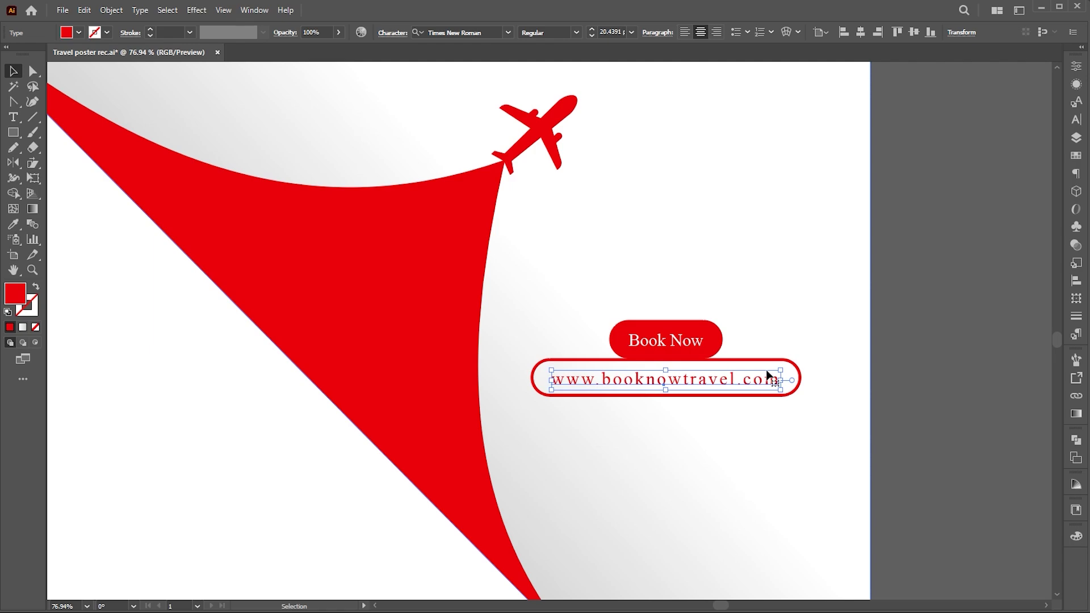
{"action": "left_click", "coordinate": [912, 335]}
Draw a red rectangle about 945 × 912 px over the lower-left part of the poster, down to the artboard's bottom-left corner
{"action": "key", "text": "z"}
{"action": "left_click_drag", "start_coordinate": [663, 298], "coordinate": [480, 358]}
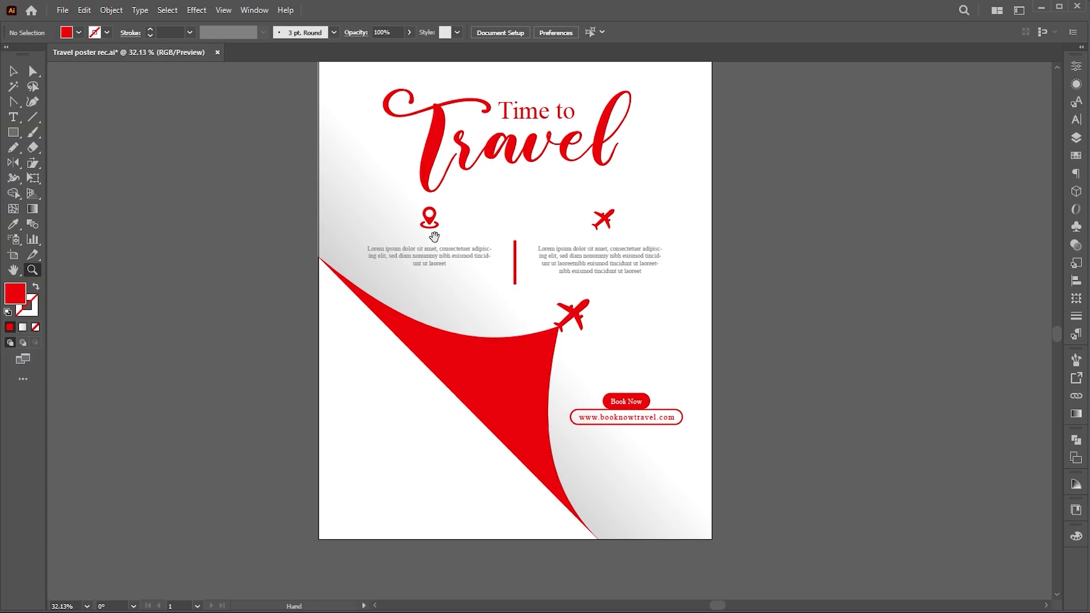
{"action": "left_click_drag", "start_coordinate": [434, 236], "coordinate": [429, 258]}
{"action": "left_click", "coordinate": [11, 136]}
{"action": "mouse_move", "coordinate": [657, 226]}
{"action": "left_mouse_down"}
{"action": "mouse_move", "coordinate": [456, 494]}
{"action": "mouse_move", "coordinate": [313, 558]}
{"action": "left_mouse_up"}
Send the large red rectangle behind all other poster artwork
{"action": "key", "text": "v"}
{"action": "right_click", "coordinate": [363, 300]}
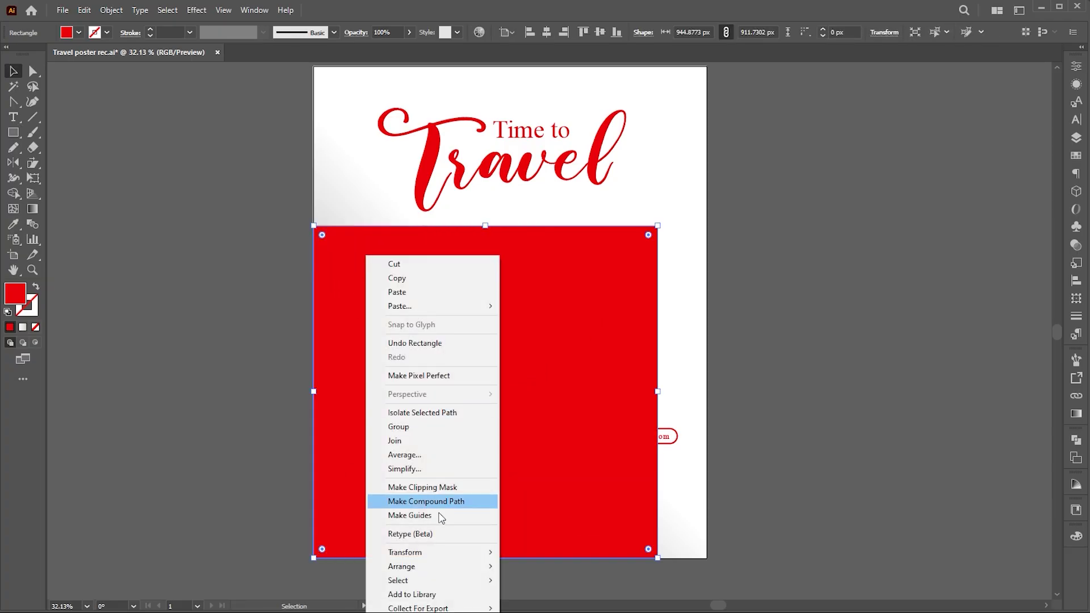
{"action": "mouse_move", "coordinate": [477, 567]}
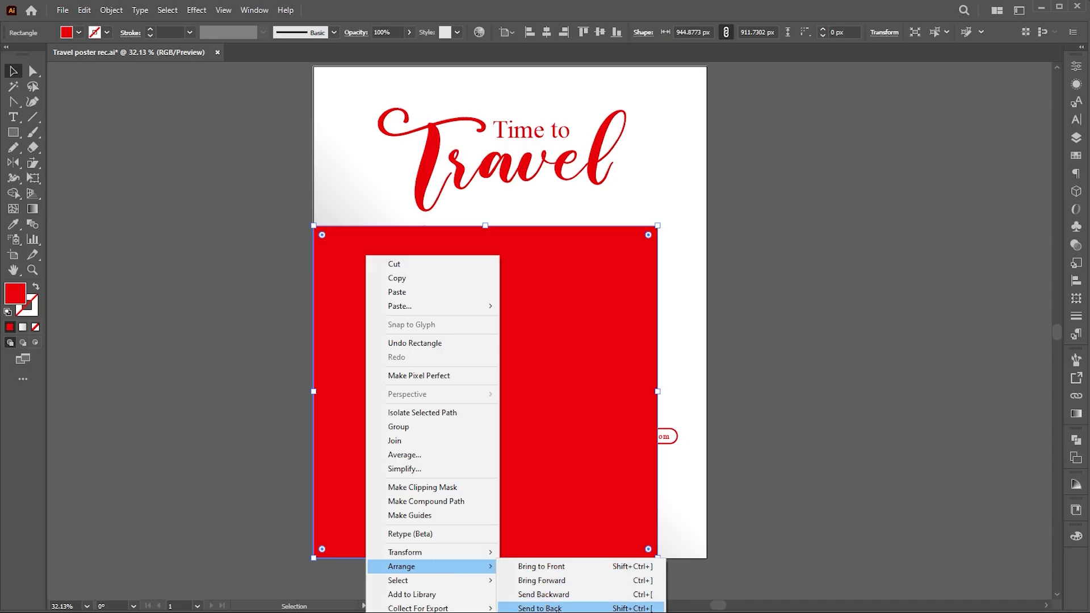
{"action": "left_click", "coordinate": [556, 608]}
{"action": "left_click", "coordinate": [812, 435]}
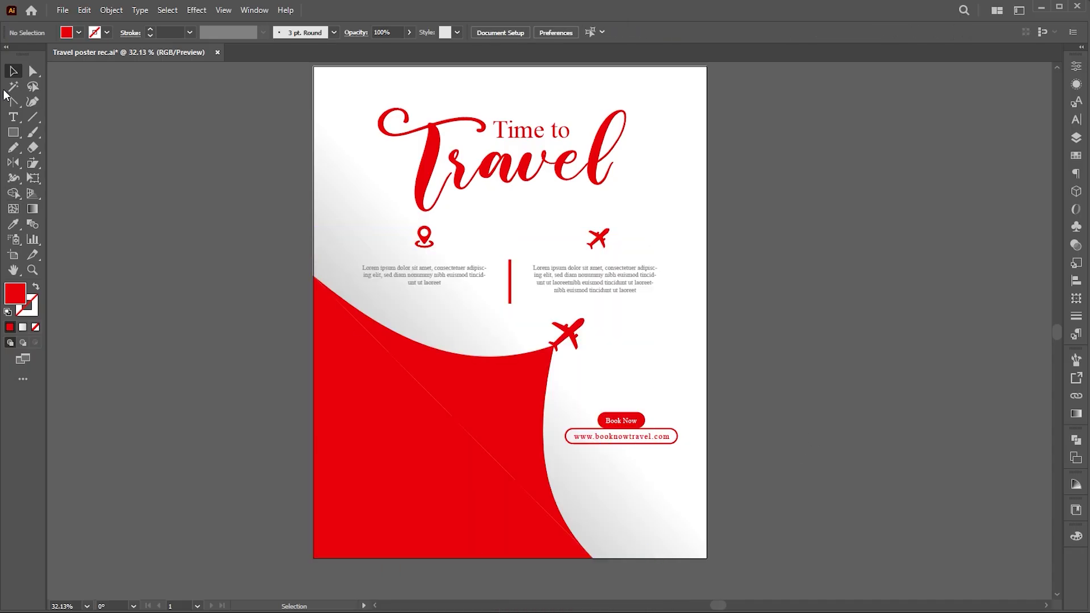
Place the linked image woman-walking-big-entrance-gate-bali-indonesia over the poster's lower half at about 1254 × 836 px
{"action": "left_click", "coordinate": [60, 11]}
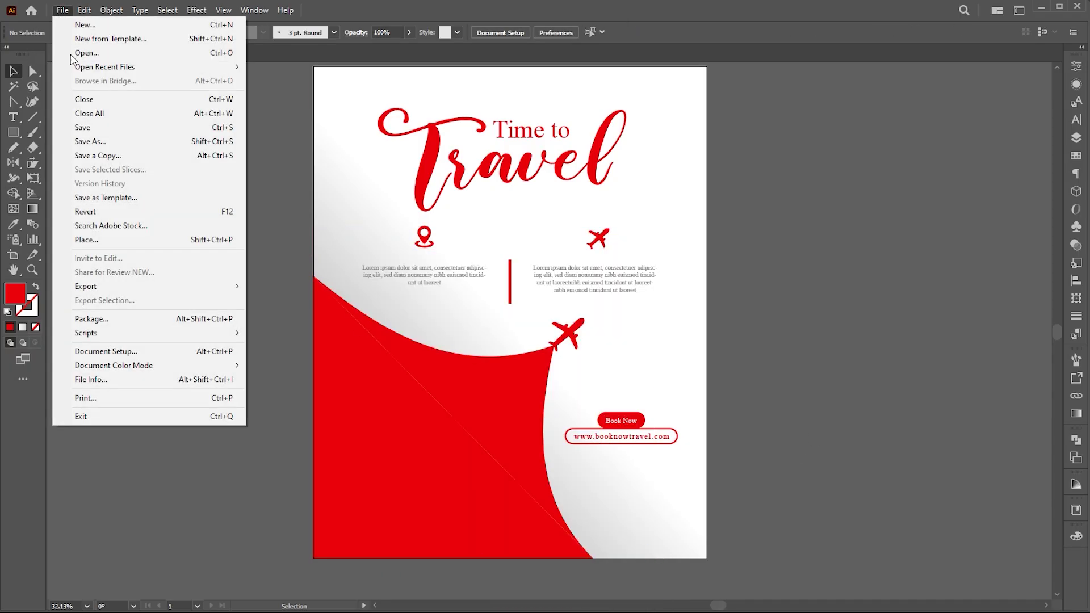
{"action": "left_click", "coordinate": [153, 249]}
{"action": "left_click", "coordinate": [434, 134]}
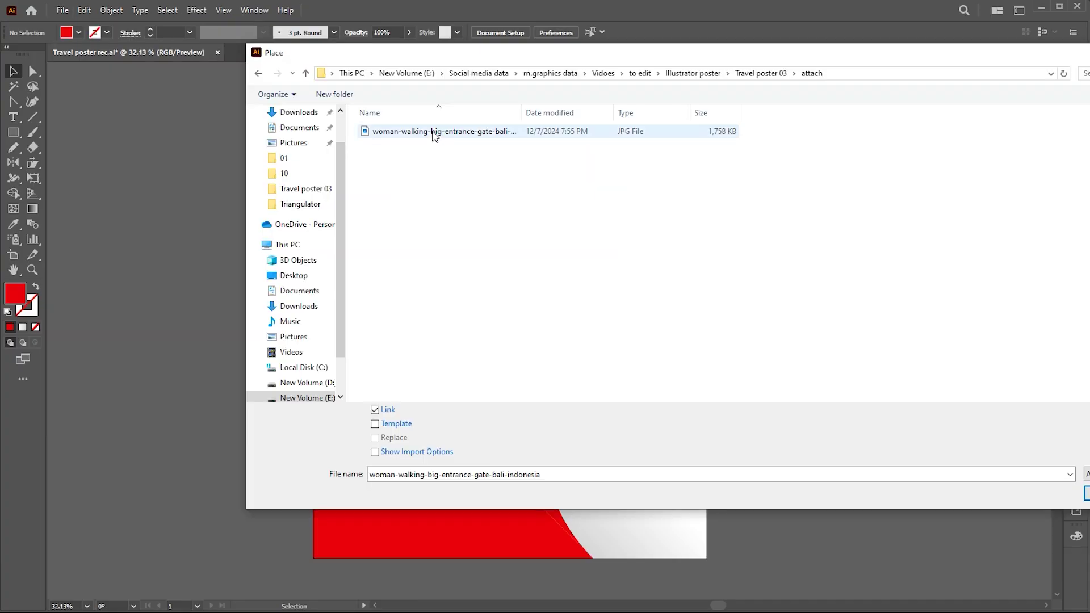
{"action": "left_click", "coordinate": [1087, 492]}
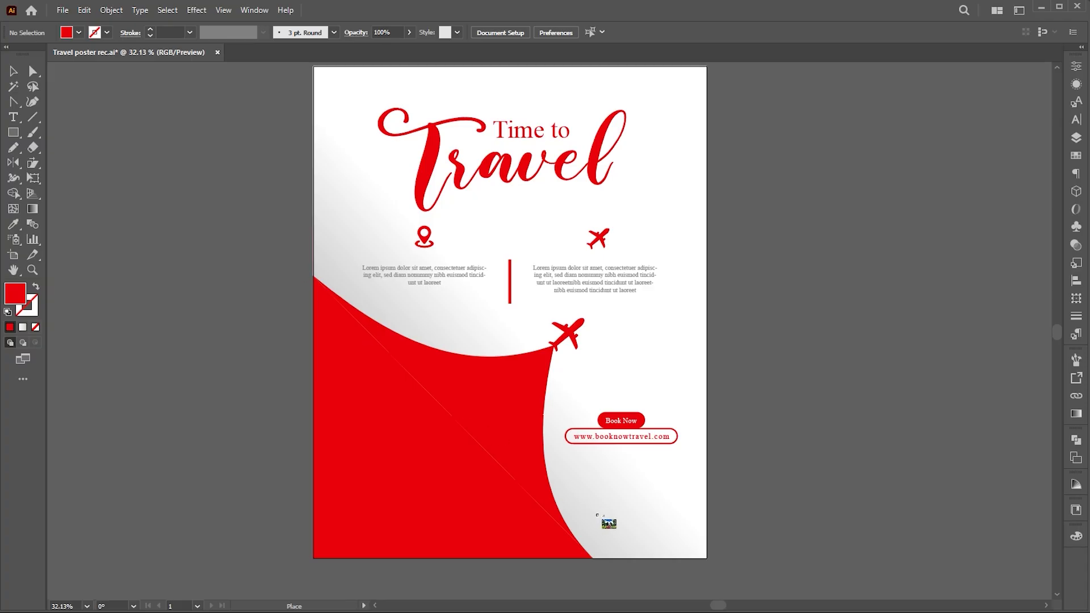
{"action": "left_click_drag", "start_coordinate": [292, 260], "coordinate": [749, 564]}
Send the placed photo behind all other poster artwork
{"action": "right_click", "coordinate": [520, 268]}
{"action": "mouse_move", "coordinate": [624, 454]}
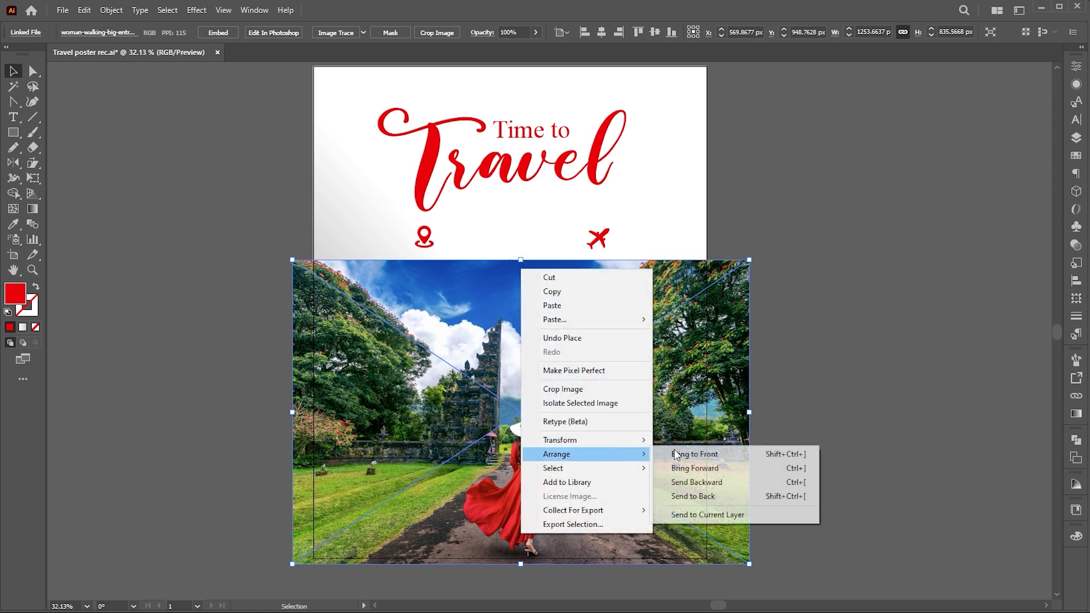
{"action": "left_click", "coordinate": [732, 498]}
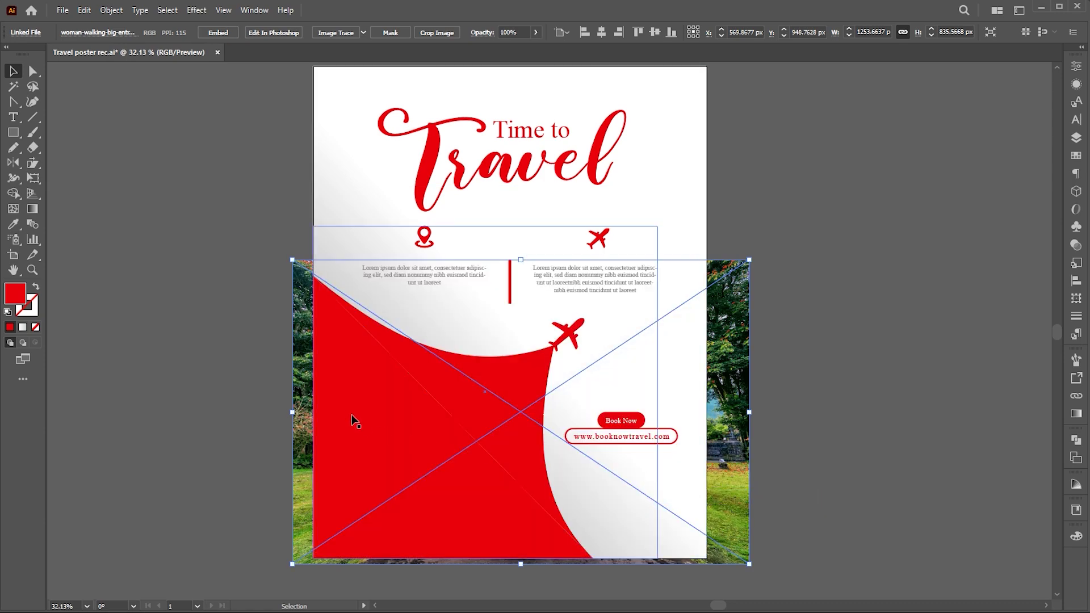
Make a clipping mask from the large red rectangle and the photo behind it
{"action": "left_click", "coordinate": [344, 437], "text": "shift"}
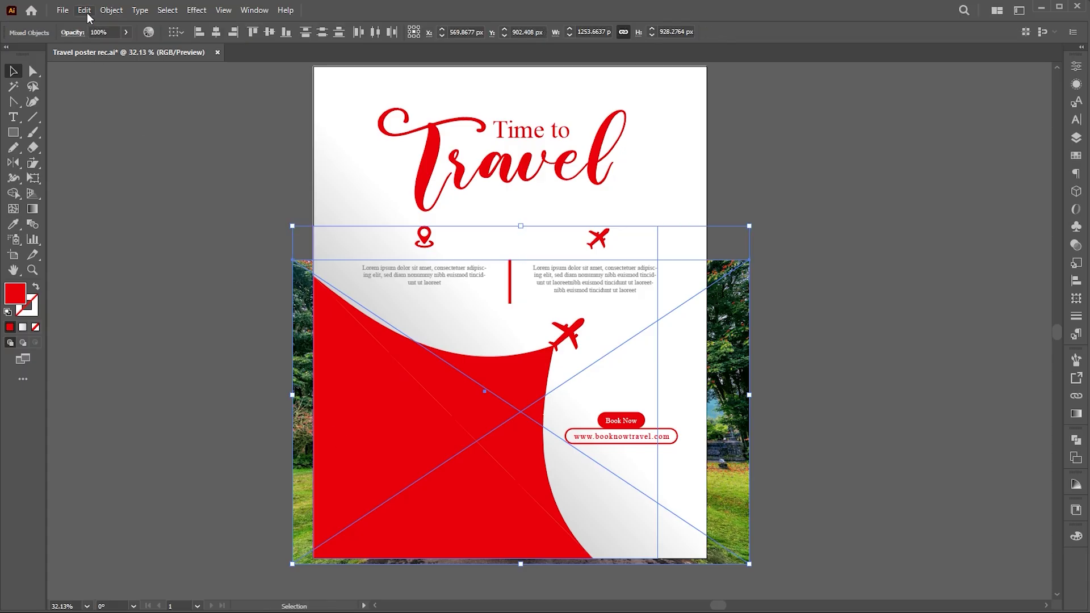
{"action": "left_click", "coordinate": [112, 10]}
{"action": "mouse_move", "coordinate": [153, 500]}
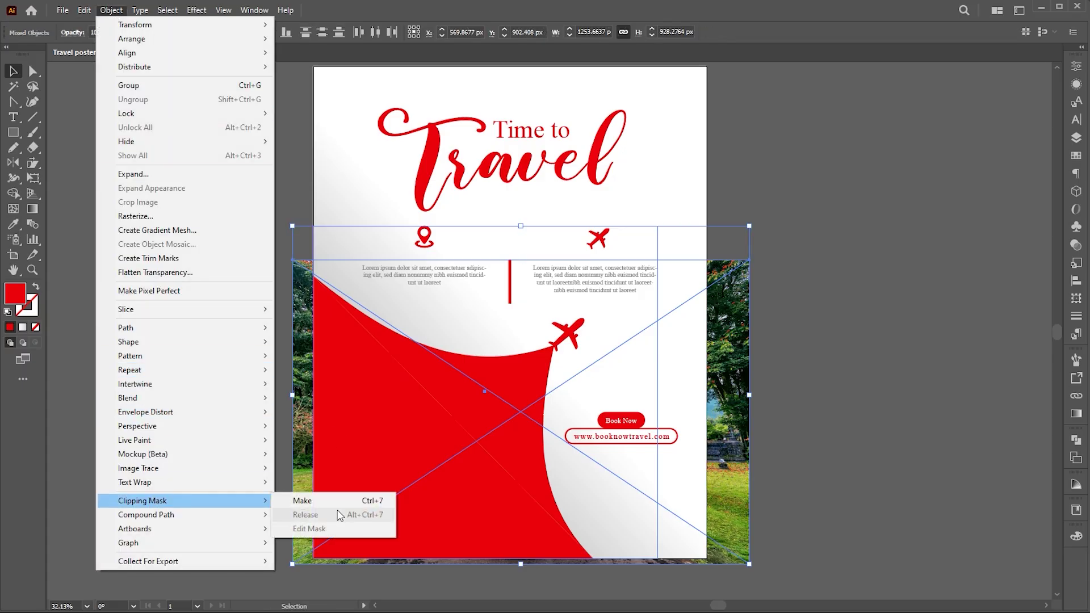
{"action": "left_click", "coordinate": [328, 494]}
Shift the photo left inside its clipping mask so the woman in red stands in the poster's lower-left corner
{"action": "key", "text": "a"}
{"action": "left_click", "coordinate": [844, 459]}
{"action": "left_click_drag", "start_coordinate": [418, 485], "coordinate": [327, 503]}
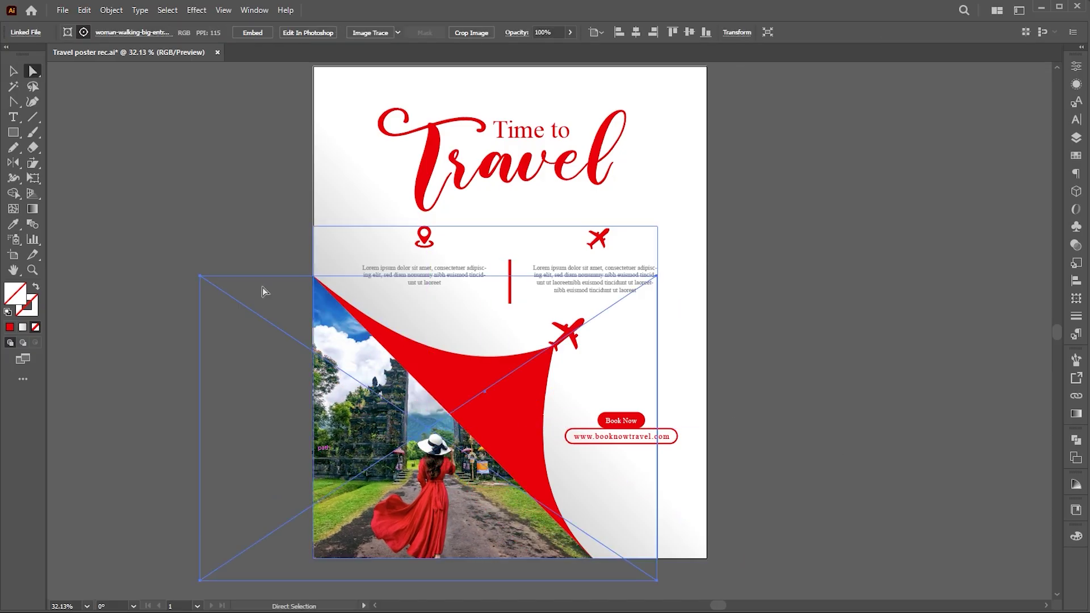
{"action": "left_click_drag", "start_coordinate": [401, 443], "coordinate": [365, 437]}
{"action": "left_click_drag", "start_coordinate": [430, 476], "coordinate": [420, 465]}
{"action": "key", "text": "v"}
{"action": "left_click", "coordinate": [772, 340]}
Move the white social media icon group onto the bottom of the photo at about X 619, Y 1315 px
{"action": "left_click_drag", "start_coordinate": [771, 339], "coordinate": [745, 334]}
{"action": "left_click_drag", "start_coordinate": [730, 276], "coordinate": [730, 335]}
{"action": "left_click_drag", "start_coordinate": [582, 91], "coordinate": [619, 573]}
{"action": "scroll", "coordinate": [651, 464], "scroll_direction": "down", "scroll_amount": 3}
{"action": "left_click_drag", "start_coordinate": [651, 454], "coordinate": [632, 455]}
{"action": "left_click_drag", "start_coordinate": [624, 460], "coordinate": [532, 514]}
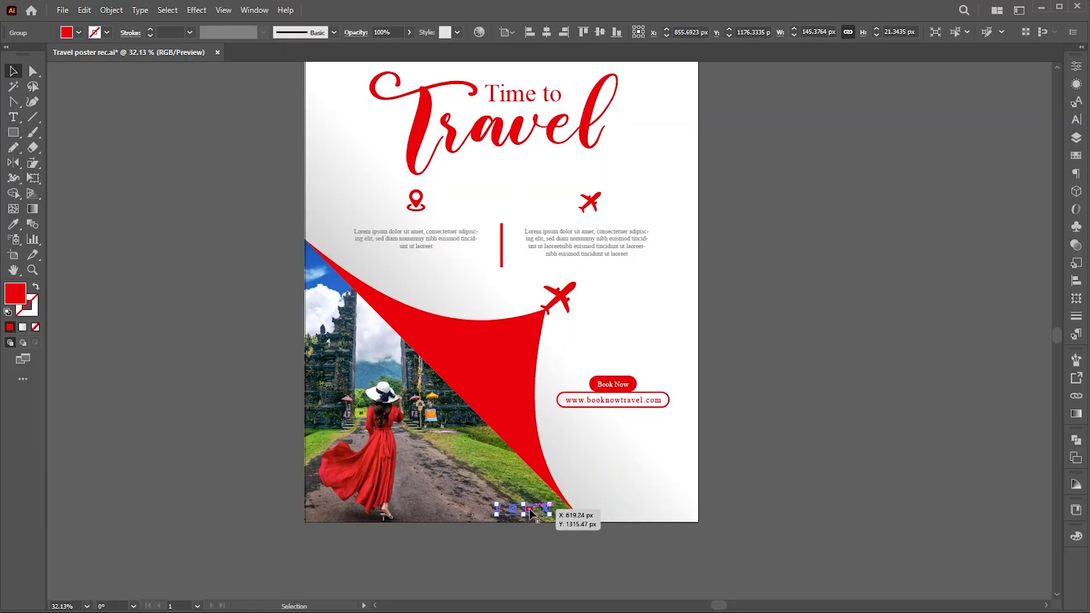
{"action": "left_click", "coordinate": [739, 300]}
{"action": "left_click_drag", "start_coordinate": [740, 298], "coordinate": [776, 350]}
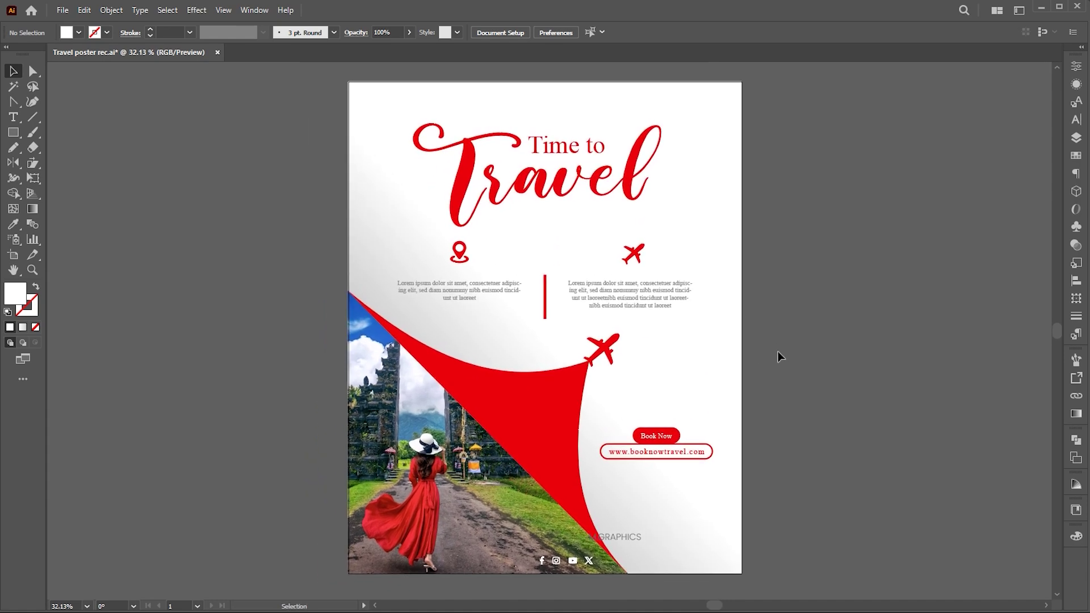
{"action": "left_click_drag", "start_coordinate": [777, 312], "coordinate": [770, 336]}
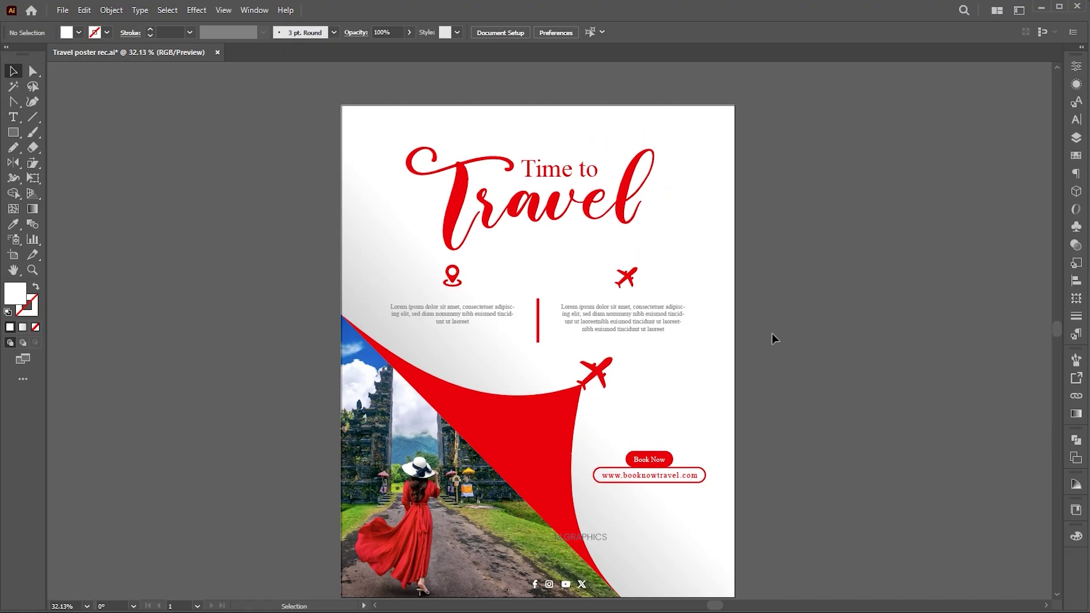
Draw a looping flight path about 1018 × 485 px around the title with the Pencil, from the poster's left edge to the small plane
{"action": "left_click", "coordinate": [13, 147]}
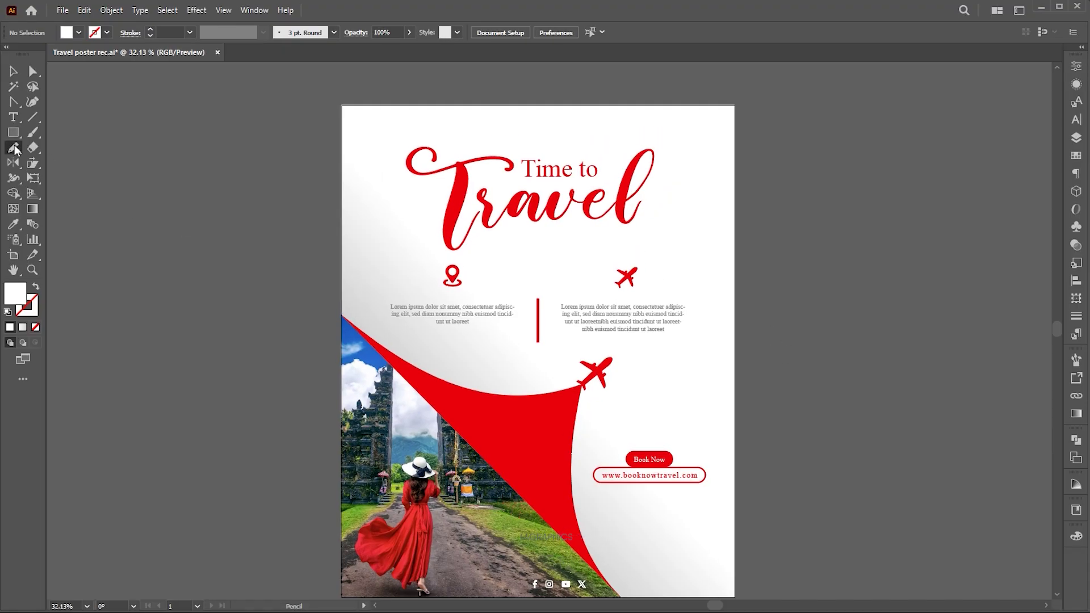
{"action": "left_click", "coordinate": [69, 164]}
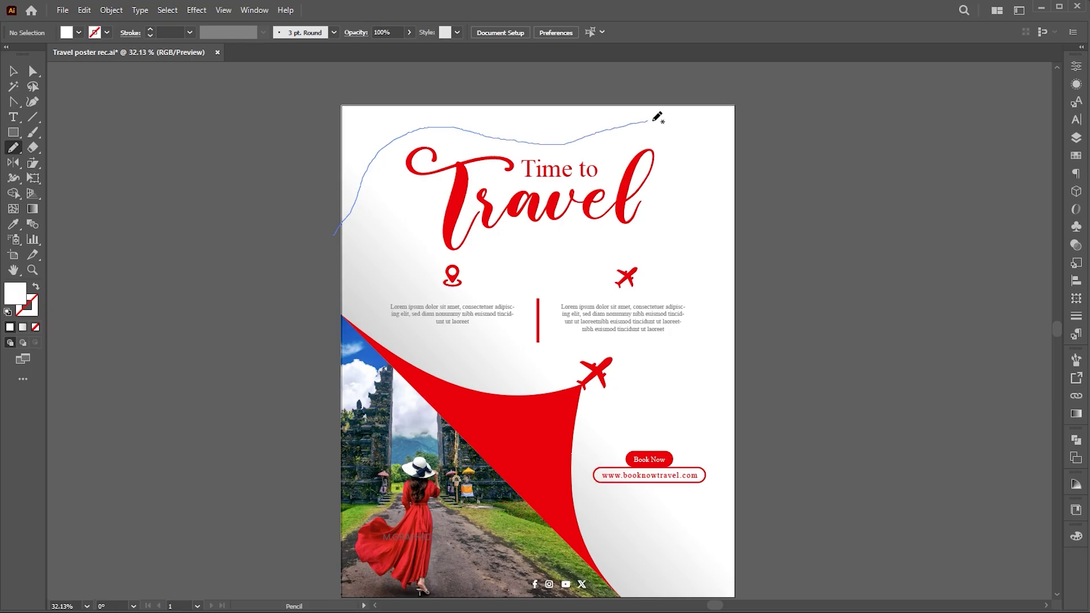
{"action": "mouse_move", "coordinate": [704, 156]}
{"action": "left_mouse_down"}
{"action": "mouse_move", "coordinate": [684, 224]}
{"action": "mouse_move", "coordinate": [582, 261]}
{"action": "mouse_move", "coordinate": [620, 284]}
{"action": "mouse_move", "coordinate": [889, 327]}
{"action": "left_mouse_up"}
Move the flight path's end anchor onto the small plane's tail
{"action": "key", "text": "v"}
{"action": "key", "text": "z"}
{"action": "key", "text": "a"}
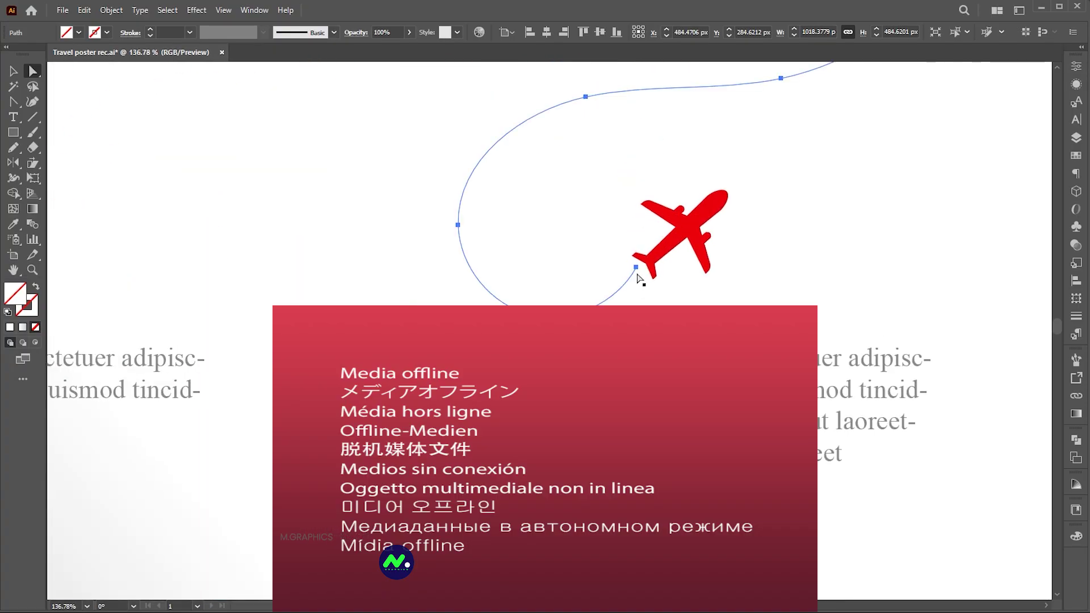
{"action": "left_click_drag", "start_coordinate": [636, 267], "coordinate": [648, 261]}
{"action": "key", "text": "v"}
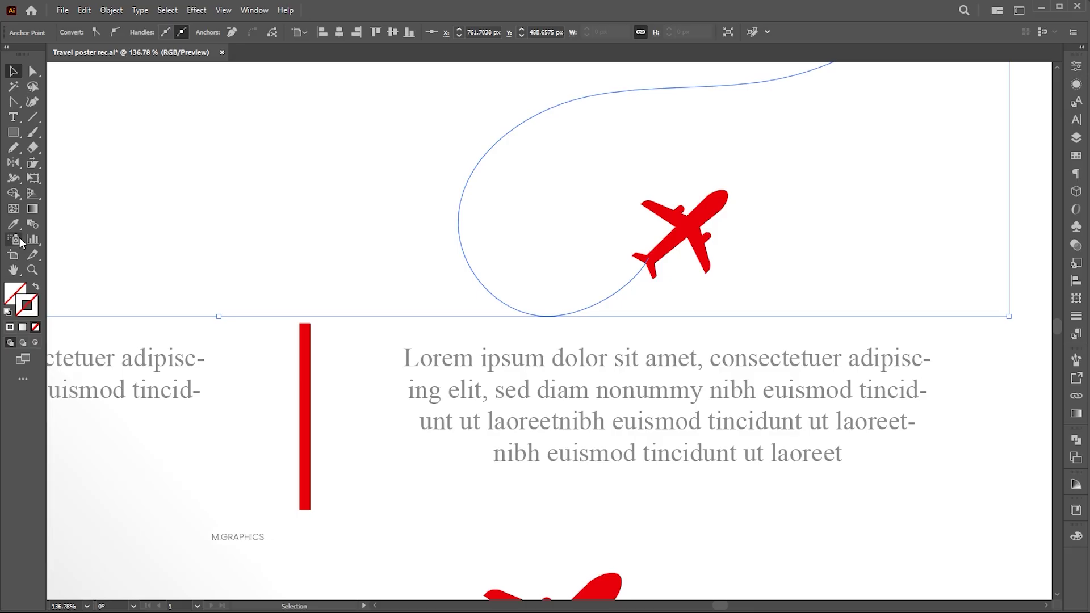
Apply the small plane's red to the flight path's stroke using the Eyedropper
{"action": "left_click", "coordinate": [13, 225]}
{"action": "left_click", "coordinate": [697, 213]}
{"action": "key", "text": "v"}
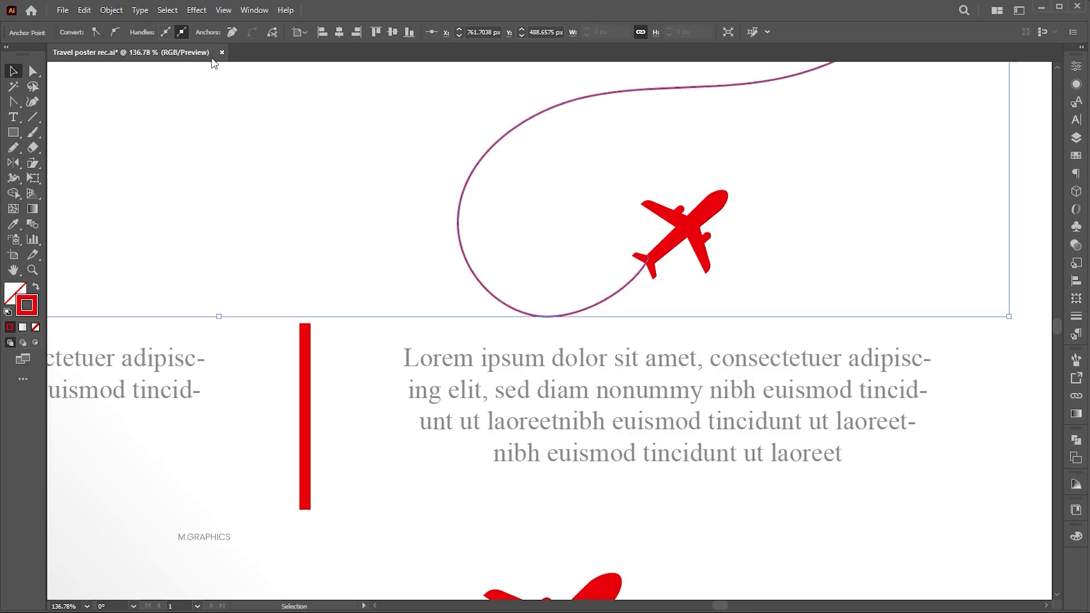
{"action": "left_click", "coordinate": [417, 220]}
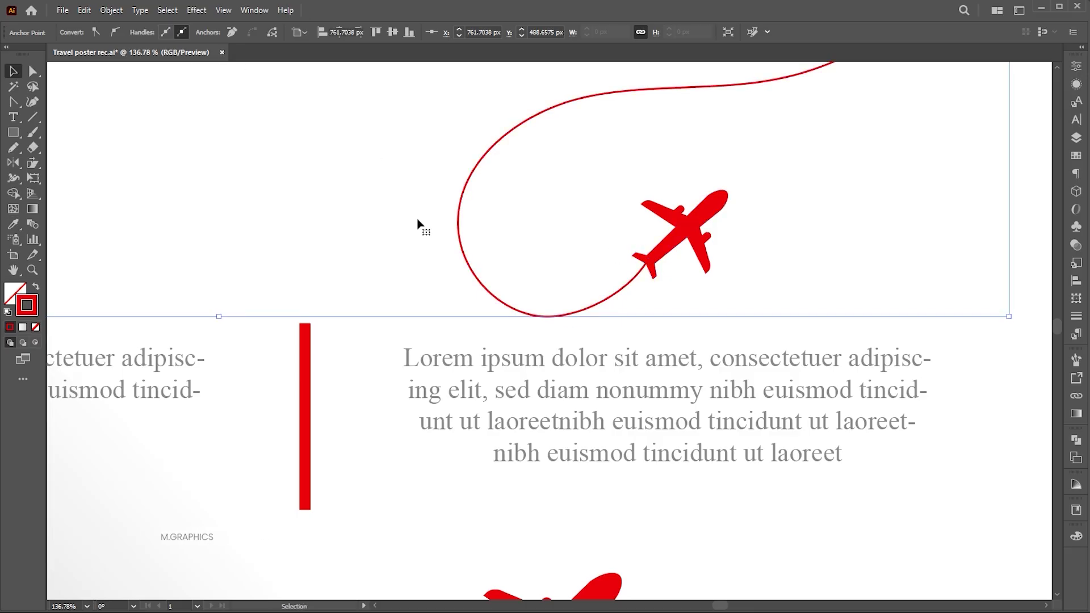
Turn the flight path's stroke into a dashed line with 7 pt dashes
{"action": "left_click", "coordinate": [458, 225]}
{"action": "left_click", "coordinate": [433, 301]}
{"action": "left_click", "coordinate": [504, 302]}
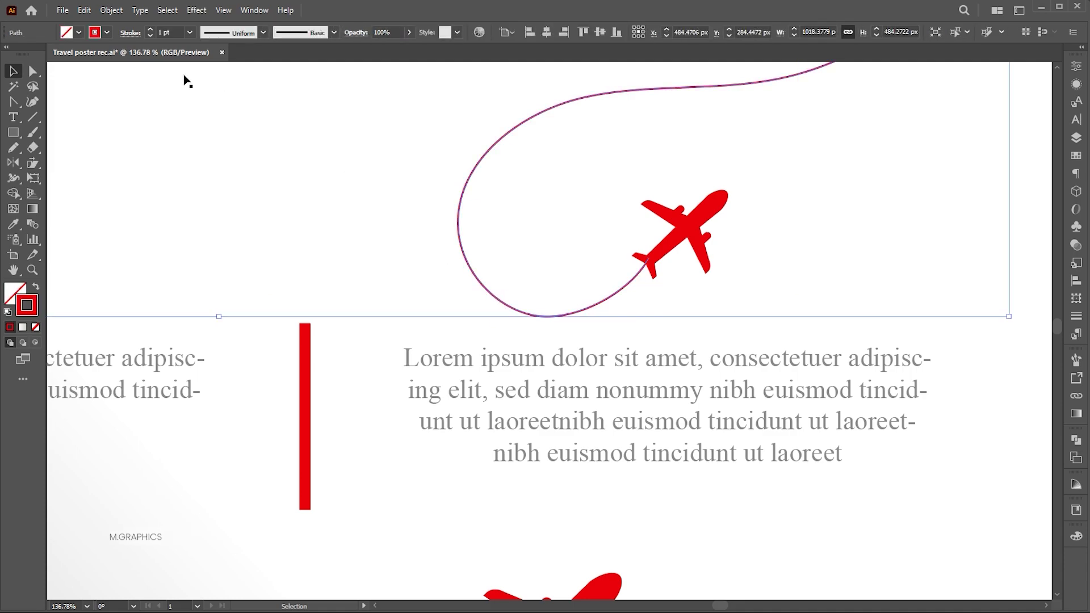
{"action": "left_click", "coordinate": [130, 34]}
{"action": "left_click", "coordinate": [15, 122]}
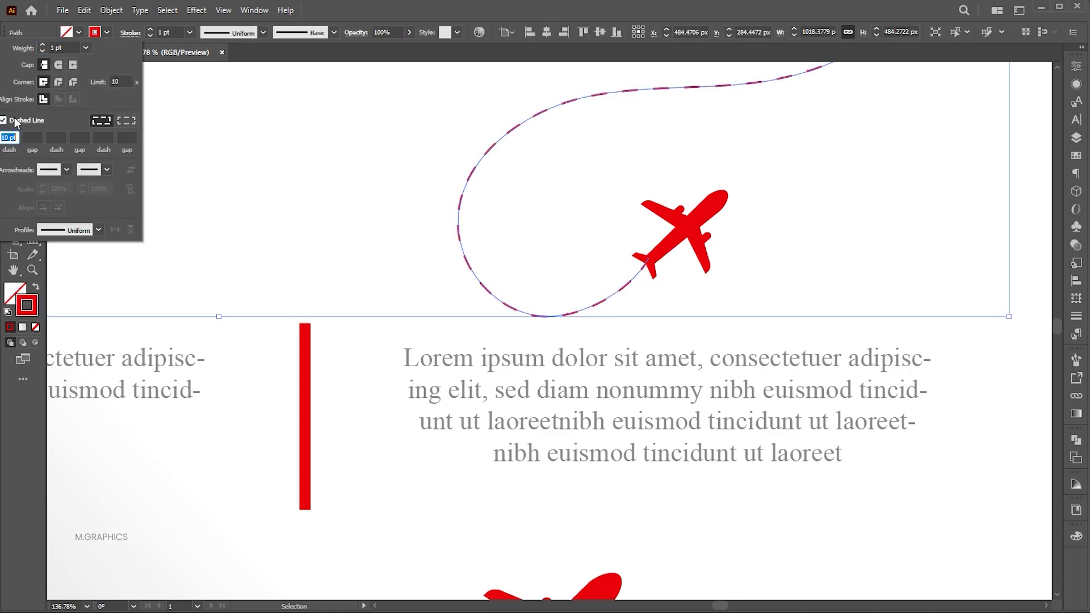
{"action": "scroll", "coordinate": [9, 136], "scroll_direction": "down", "scroll_amount": 3}
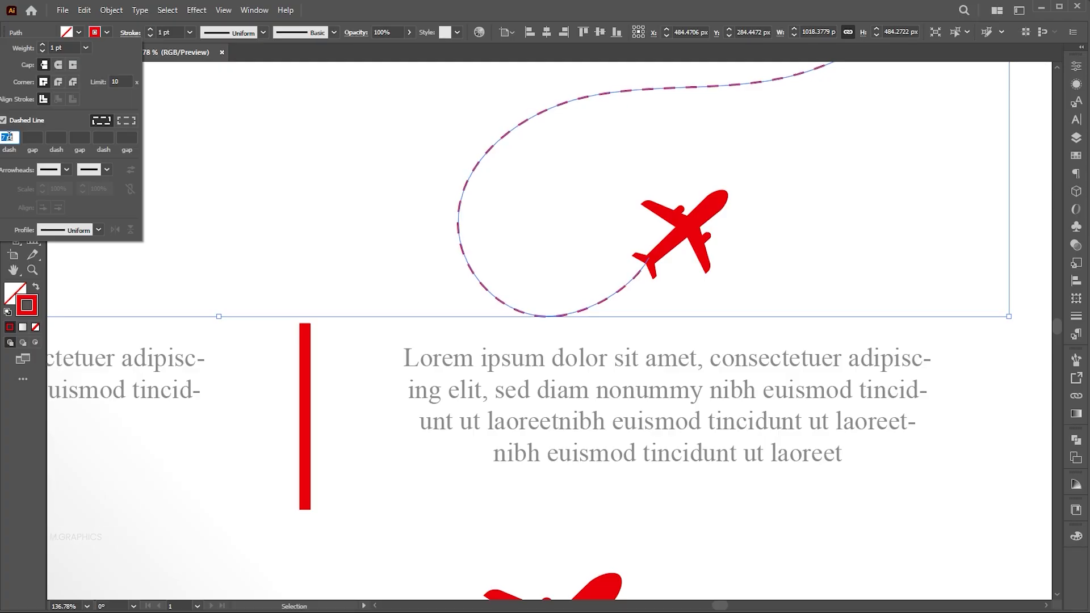
{"action": "left_click", "coordinate": [225, 222]}
Draw a second wavy flight path about 188 × 825 px down the poster's right edge with the Pencil
{"action": "key", "text": "z"}
{"action": "left_click_drag", "start_coordinate": [523, 254], "coordinate": [303, 239]}
{"action": "left_click_drag", "start_coordinate": [418, 242], "coordinate": [377, 243]}
{"action": "key", "text": "v"}
{"action": "left_click", "coordinate": [667, 214]}
{"action": "key", "text": "space"}
{"action": "left_click_drag", "start_coordinate": [632, 180], "coordinate": [656, 160]}
{"action": "left_click", "coordinate": [10, 150]}
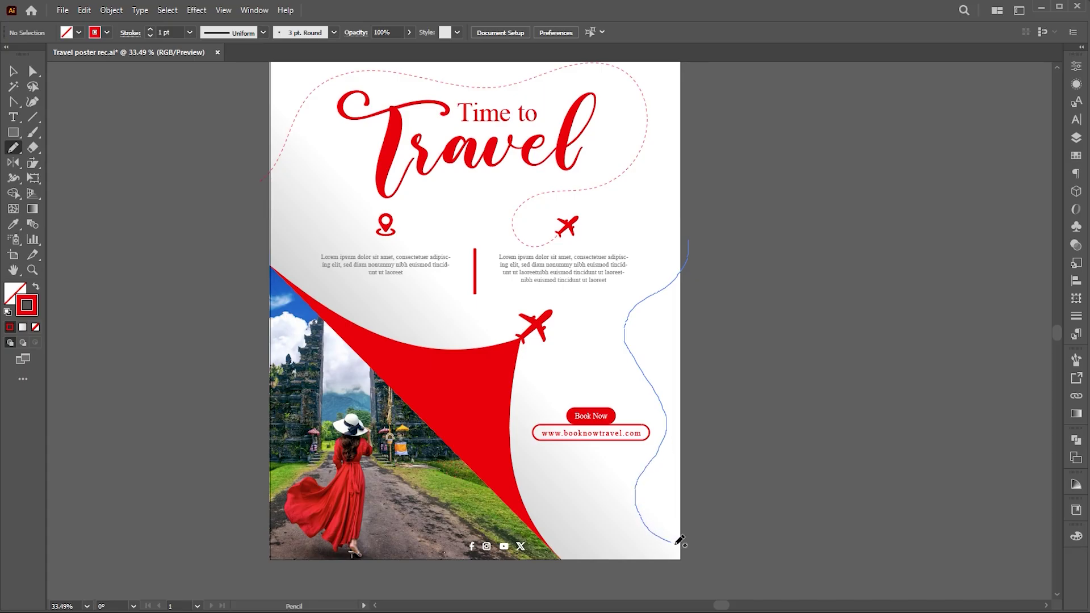
{"action": "key", "text": "v"}
Shift the second path slightly right and redraw its middle bend so it swings out beyond the poster's edge
{"action": "left_click", "coordinate": [757, 380]}
{"action": "left_click_drag", "start_coordinate": [740, 341], "coordinate": [759, 347]}
{"action": "left_click_drag", "start_coordinate": [682, 423], "coordinate": [695, 423]}
{"action": "key", "text": "n"}
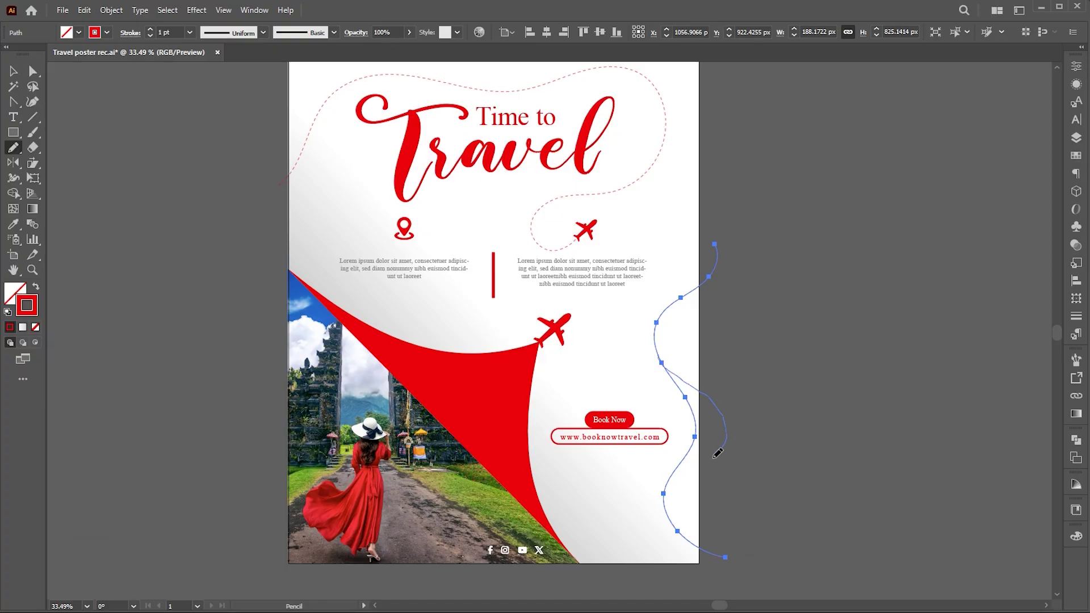
{"action": "left_click_drag", "start_coordinate": [665, 497], "coordinate": [664, 498]}
{"action": "key", "text": "v"}
{"action": "left_click", "coordinate": [801, 314]}
Copy the red page-curl shape and paste the duplicate in front, exactly over the original
{"action": "key", "text": "z"}
{"action": "left_click_drag", "start_coordinate": [742, 286], "coordinate": [695, 290]}
{"action": "left_click_drag", "start_coordinate": [704, 282], "coordinate": [725, 320]}
{"action": "left_click_drag", "start_coordinate": [590, 271], "coordinate": [621, 274]}
{"action": "key", "text": "v"}
{"action": "left_click_drag", "start_coordinate": [844, 165], "coordinate": [740, 117]}
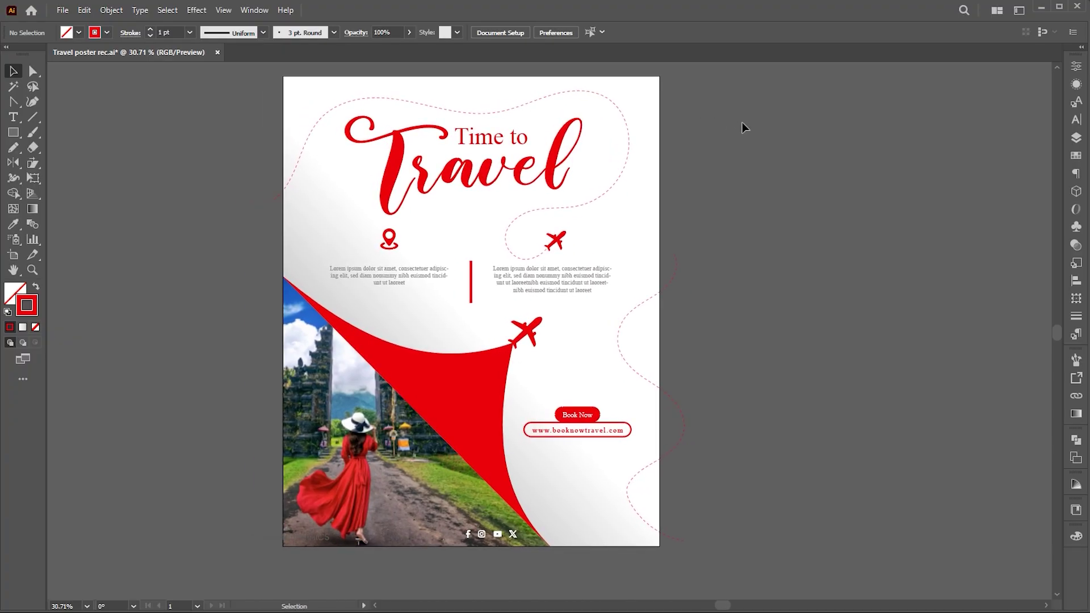
{"action": "left_click", "coordinate": [481, 407]}
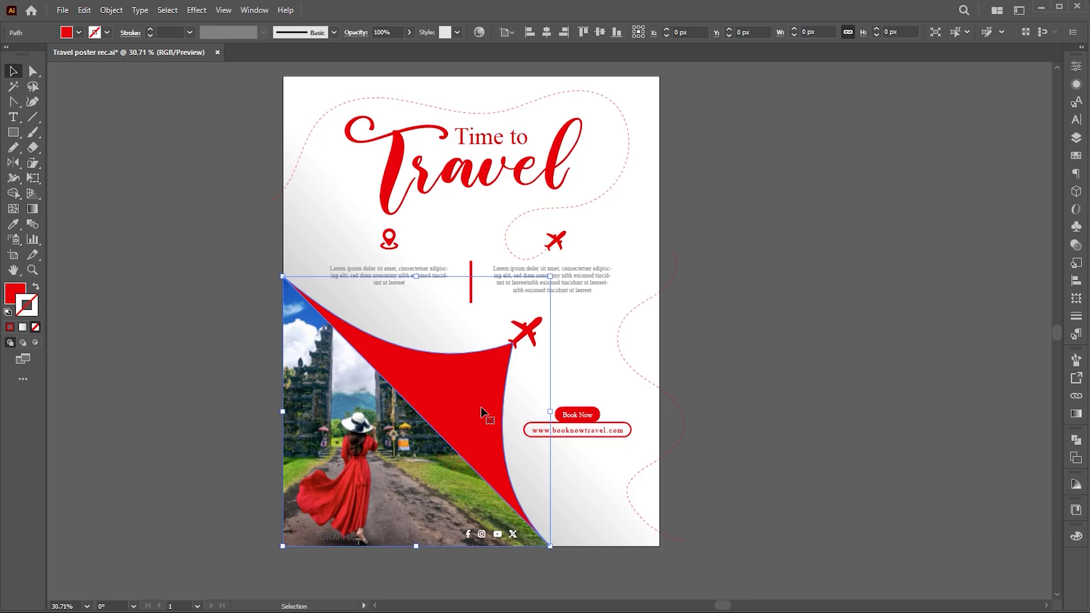
{"action": "left_click", "coordinate": [84, 10]}
{"action": "left_click", "coordinate": [113, 71]}
{"action": "left_click", "coordinate": [85, 10]}
{"action": "left_click", "coordinate": [119, 99]}
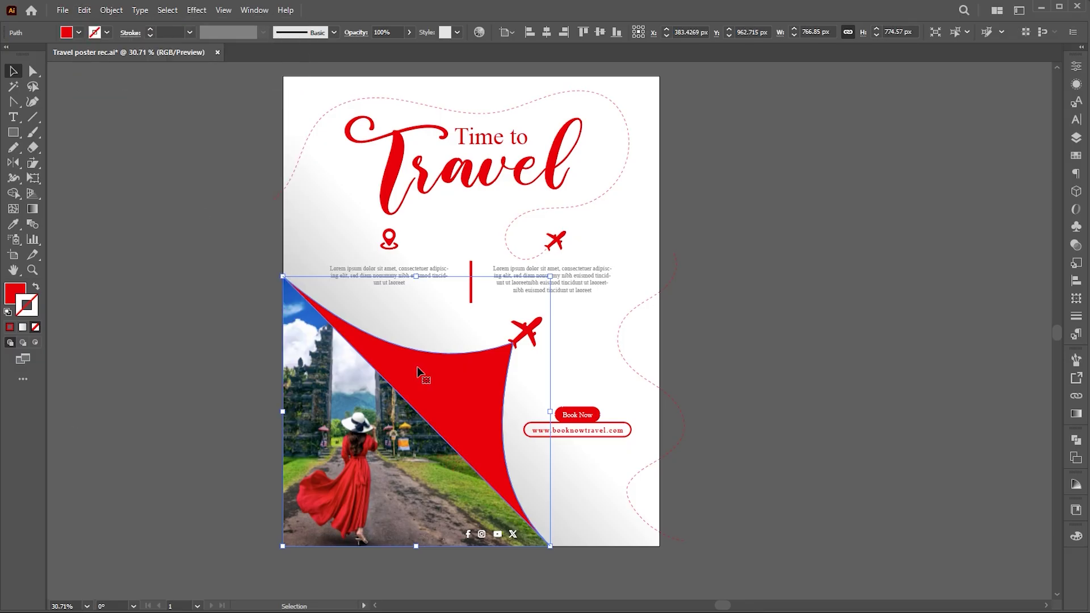
Fill the page-curl duplicate with a white-to-black linear gradient
{"action": "key", "text": "x"}
{"action": "left_click", "coordinate": [1075, 414]}
{"action": "left_click", "coordinate": [942, 377]}
{"action": "mouse_move", "coordinate": [939, 402]}
{"action": "left_mouse_down"}
{"action": "mouse_move", "coordinate": [941, 415]}
{"action": "mouse_move", "coordinate": [937, 401]}
{"action": "left_mouse_up"}
{"action": "left_click", "coordinate": [901, 404]}
{"action": "key", "text": "period"}
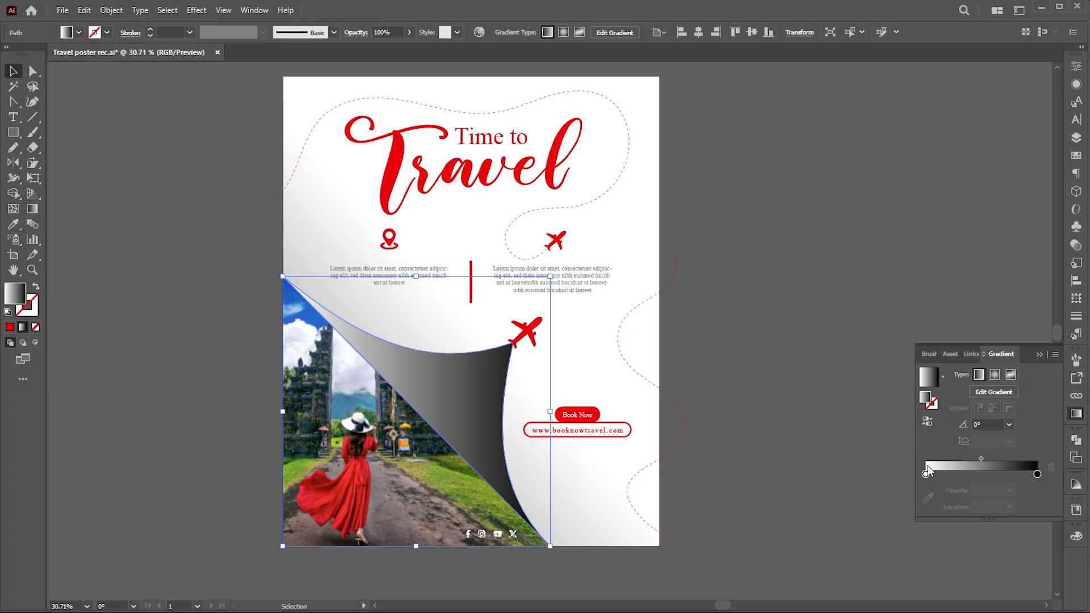
Change the gradient's white stop to black and set its opacity to 0%
{"action": "double_click", "coordinate": [925, 473]}
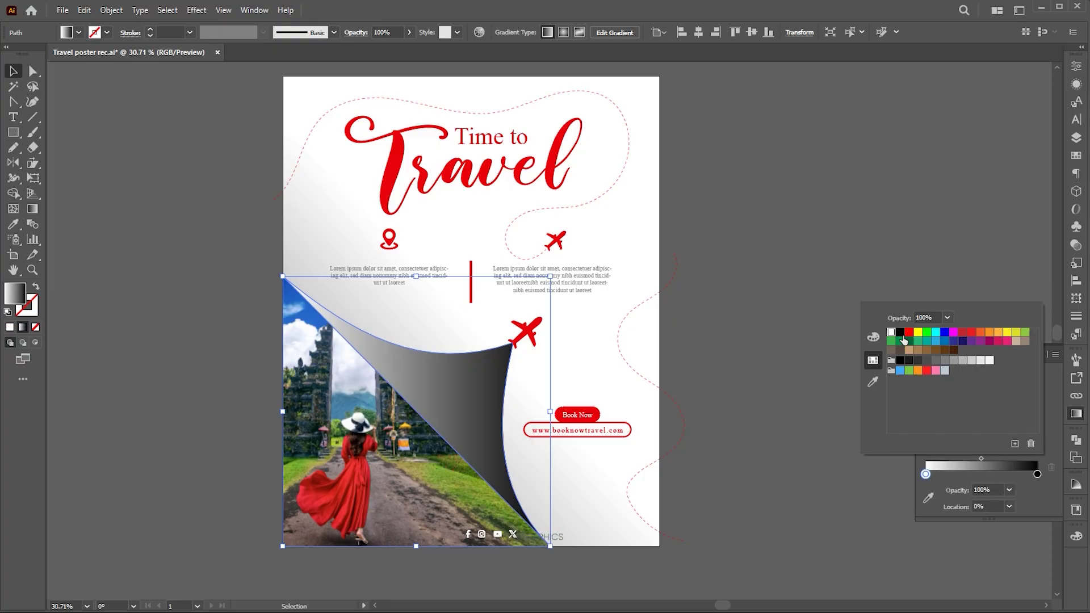
{"action": "left_click", "coordinate": [900, 336]}
{"action": "key", "text": "Escape"}
{"action": "left_click", "coordinate": [943, 490]}
{"action": "type", "text": "0"}
{"action": "key", "text": "Return"}
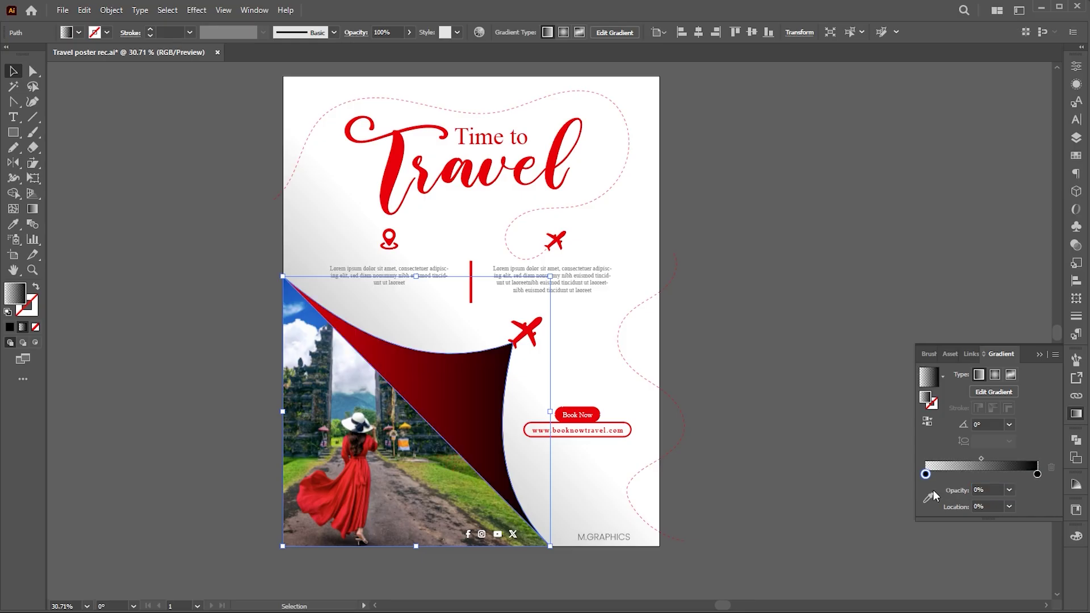
Run the curl's gradient diagonally towards the fold at about -134° and set its blending mode to Multiply
{"action": "key", "text": "g"}
{"action": "mouse_move", "coordinate": [462, 389]}
{"action": "left_mouse_down"}
{"action": "mouse_move", "coordinate": [400, 454]}
{"action": "mouse_move", "coordinate": [393, 436]}
{"action": "left_mouse_up"}
{"action": "key", "text": "v"}
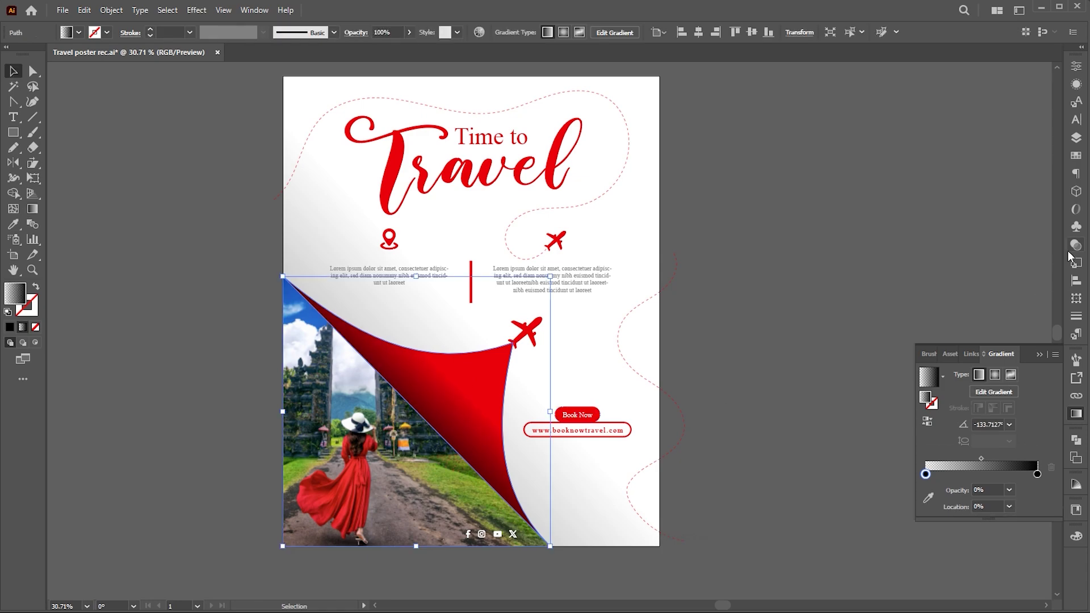
{"action": "left_click", "coordinate": [1074, 246]}
{"action": "left_click", "coordinate": [965, 81]}
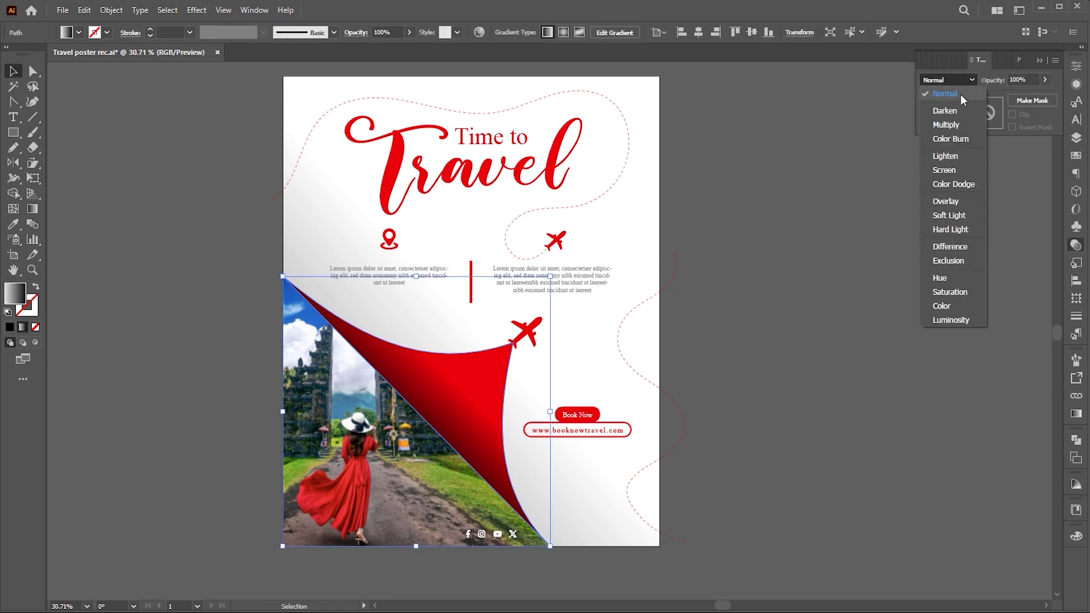
{"action": "left_click", "coordinate": [946, 125]}
{"action": "left_click", "coordinate": [896, 280]}
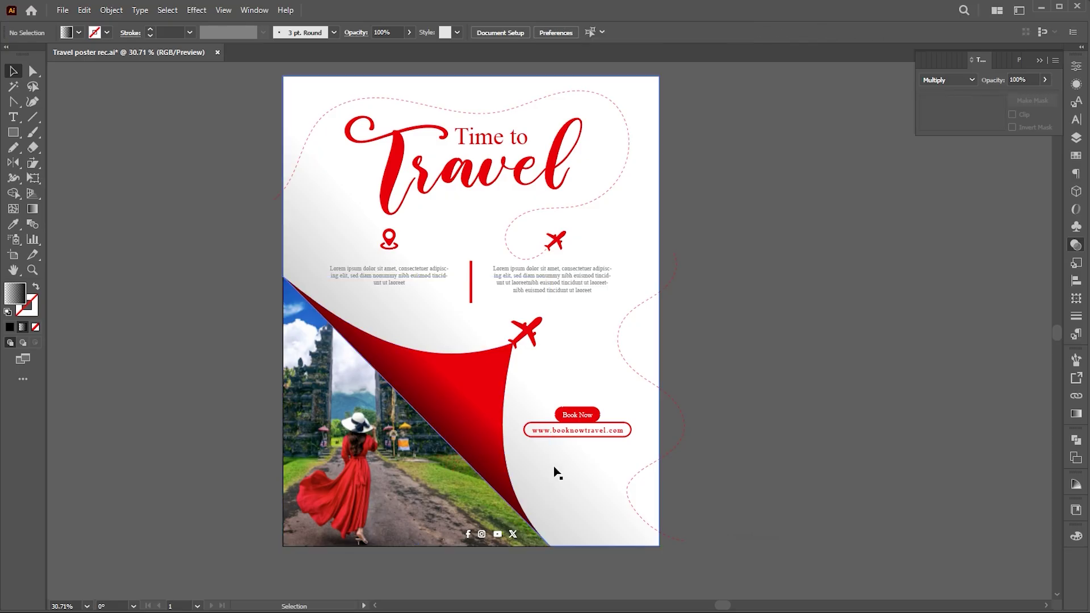
Draw a closed triangle with the Pen tool covering the visible photo in the poster's lower-left corner
{"action": "left_click", "coordinate": [348, 492]}
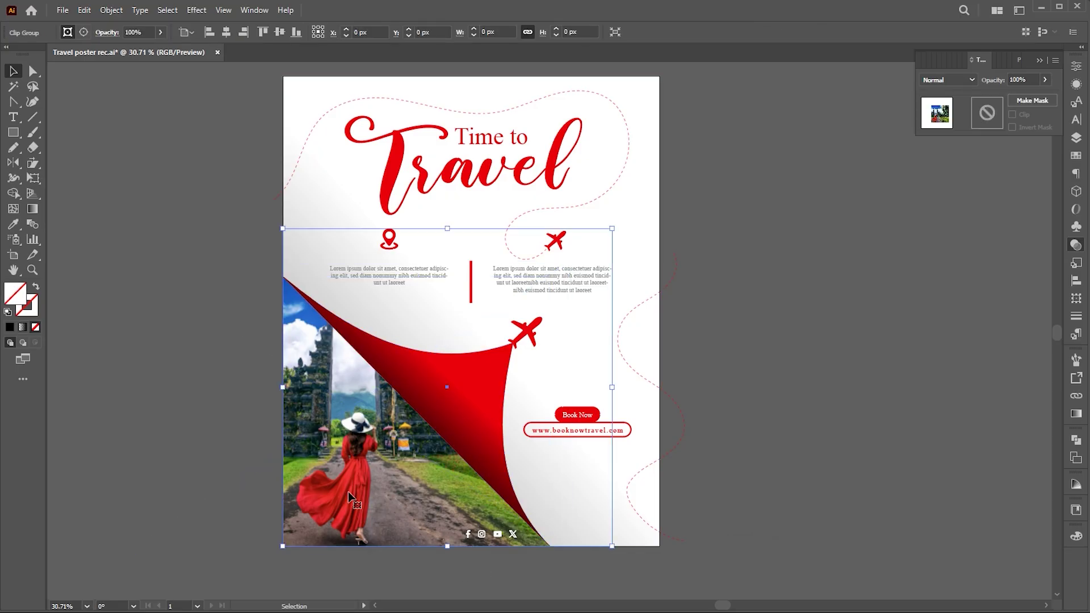
{"action": "left_click", "coordinate": [241, 482]}
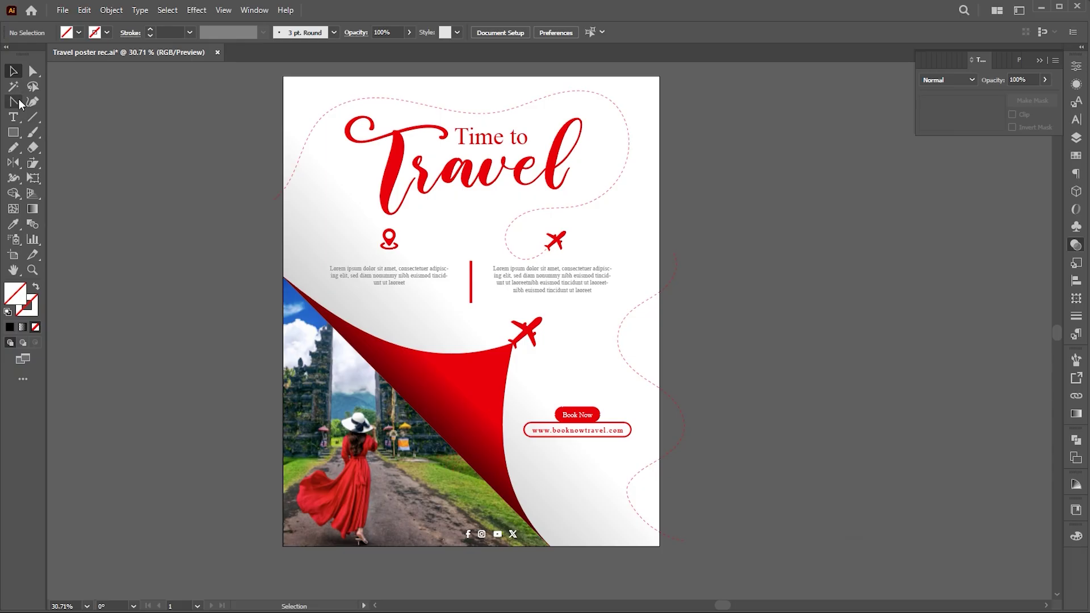
{"action": "left_click", "coordinate": [20, 103]}
{"action": "left_click", "coordinate": [57, 98]}
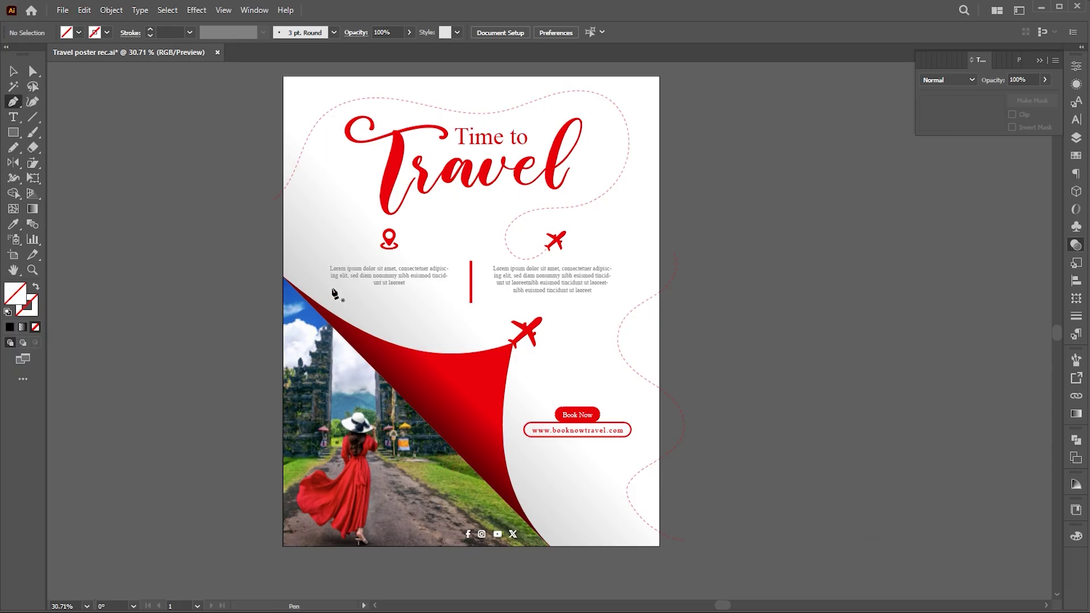
{"action": "left_click", "coordinate": [284, 277]}
{"action": "left_click", "coordinate": [283, 545]}
{"action": "left_click", "coordinate": [284, 278]}
{"action": "key", "text": "v"}
Apply the curl's transparent-to-black gradient to the triangle, darkest along the fold, with Multiply blending
{"action": "key", "text": "i"}
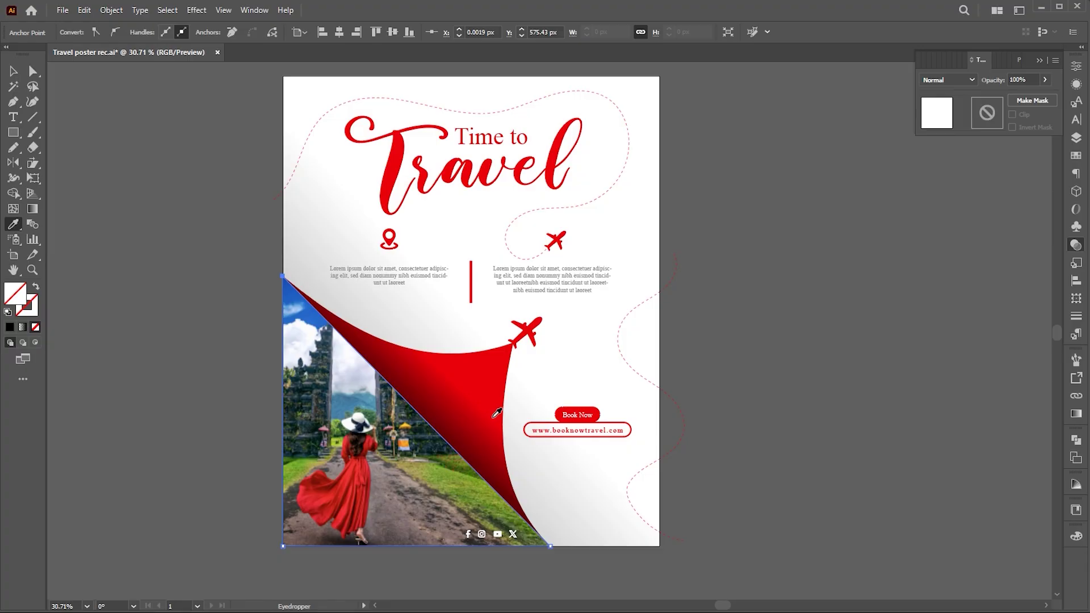
{"action": "left_click", "coordinate": [482, 405]}
{"action": "key", "text": "v"}
{"action": "key", "text": "g"}
{"action": "left_click_drag", "start_coordinate": [408, 451], "coordinate": [443, 415]}
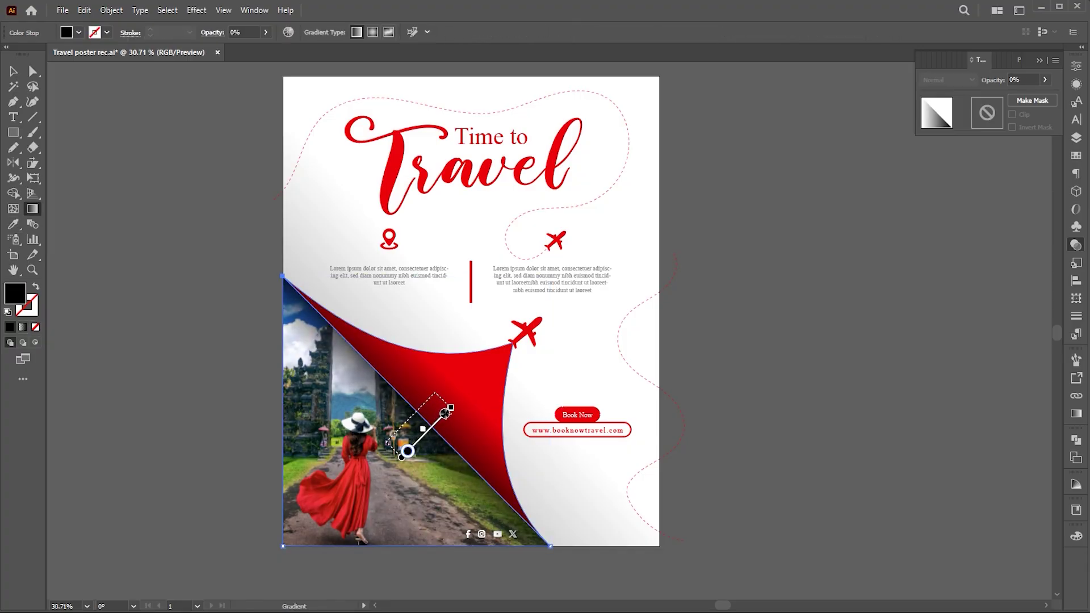
{"action": "left_click", "coordinate": [936, 112]}
{"action": "key", "text": "v"}
{"action": "left_click", "coordinate": [949, 80]}
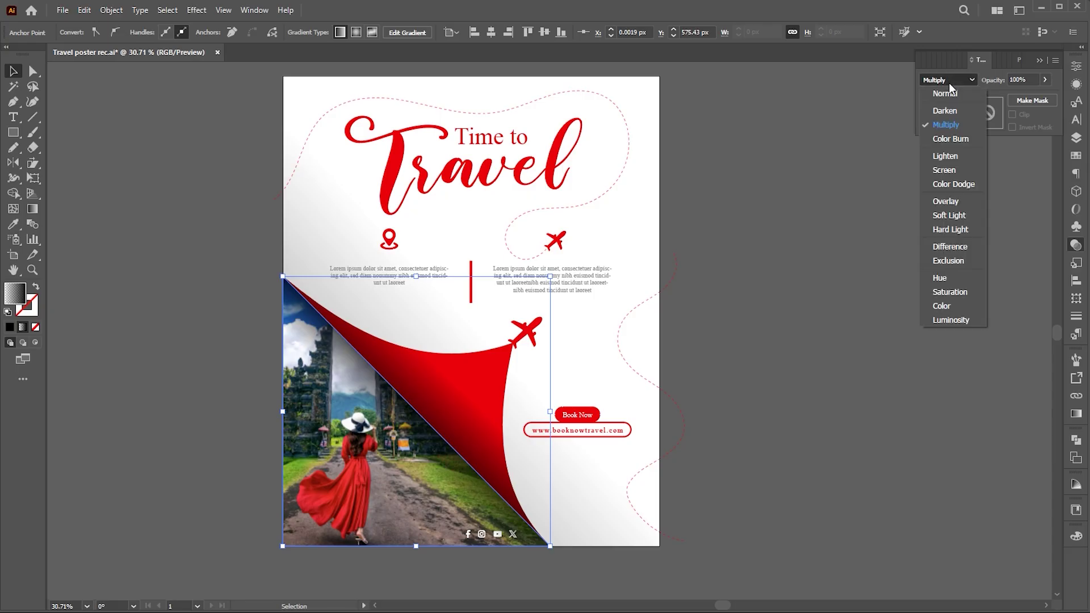
{"action": "left_click", "coordinate": [945, 125]}
{"action": "left_click", "coordinate": [827, 318]}
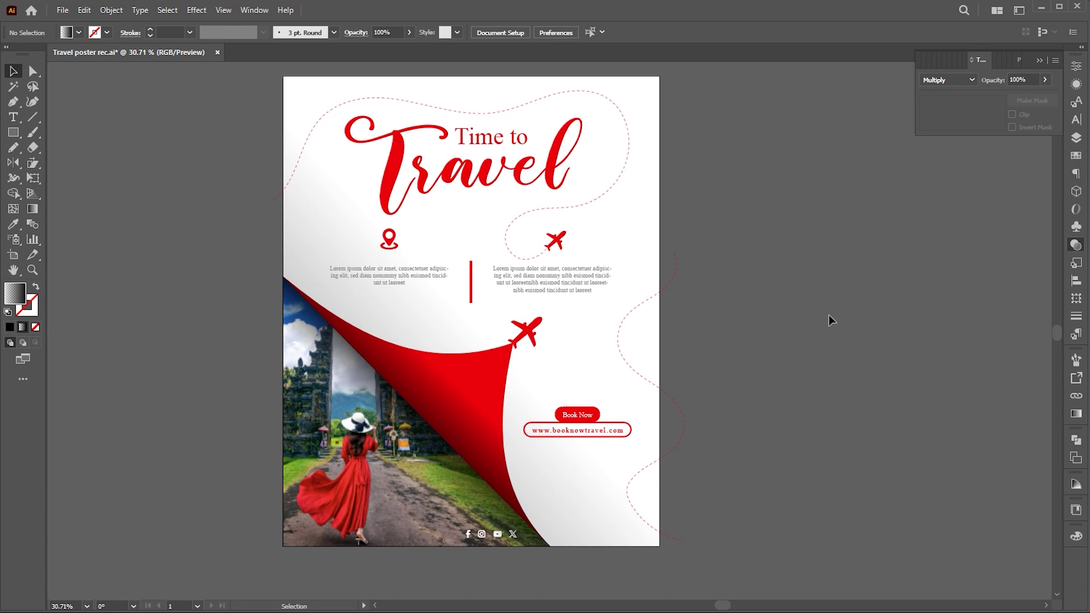
Select the large plane together with the page curl and paste copies of both in front
{"action": "left_click", "coordinate": [528, 332]}
{"action": "left_click", "coordinate": [491, 362], "text": "shift"}
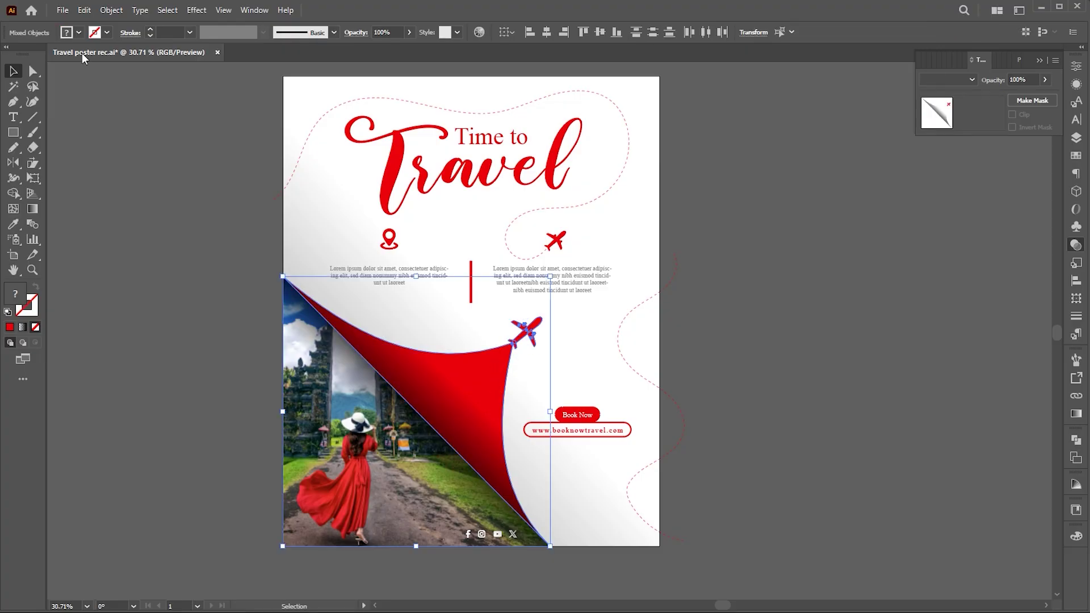
{"action": "left_click", "coordinate": [85, 16]}
{"action": "left_click", "coordinate": [109, 72]}
{"action": "left_click", "coordinate": [92, 13]}
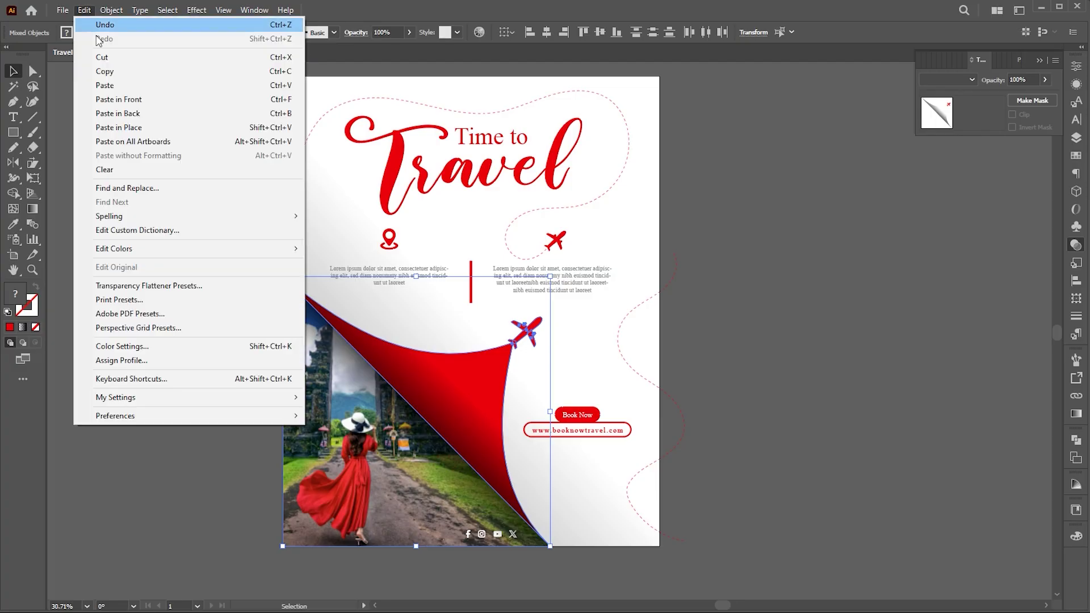
{"action": "left_click", "coordinate": [121, 98]}
Unite the pasted plane and page curl copies into one shape and fill it with light gray CCCCCC
{"action": "left_click", "coordinate": [1075, 440]}
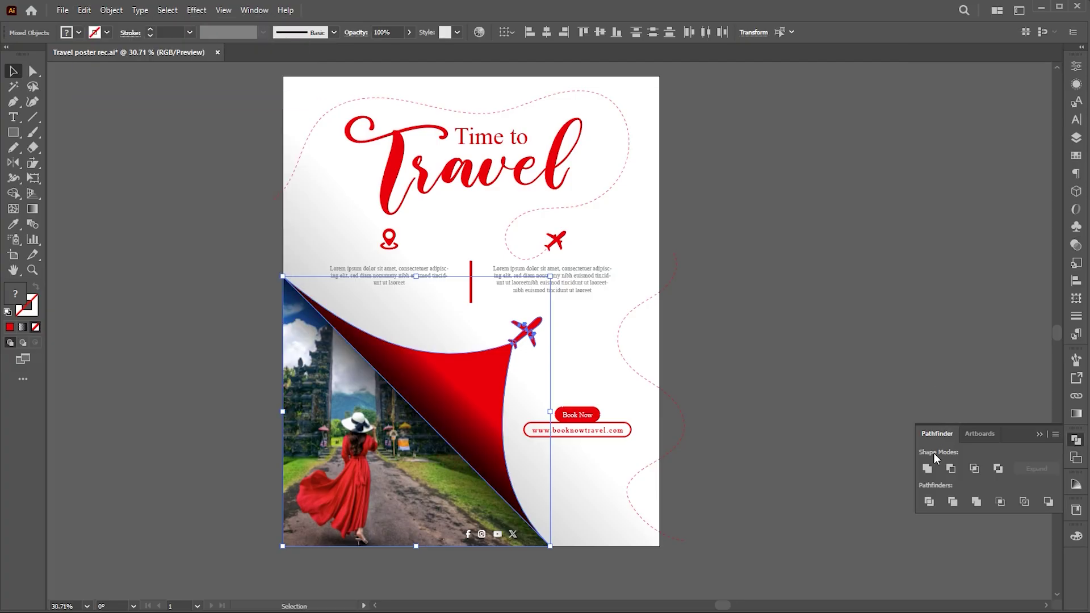
{"action": "left_click", "coordinate": [927, 468]}
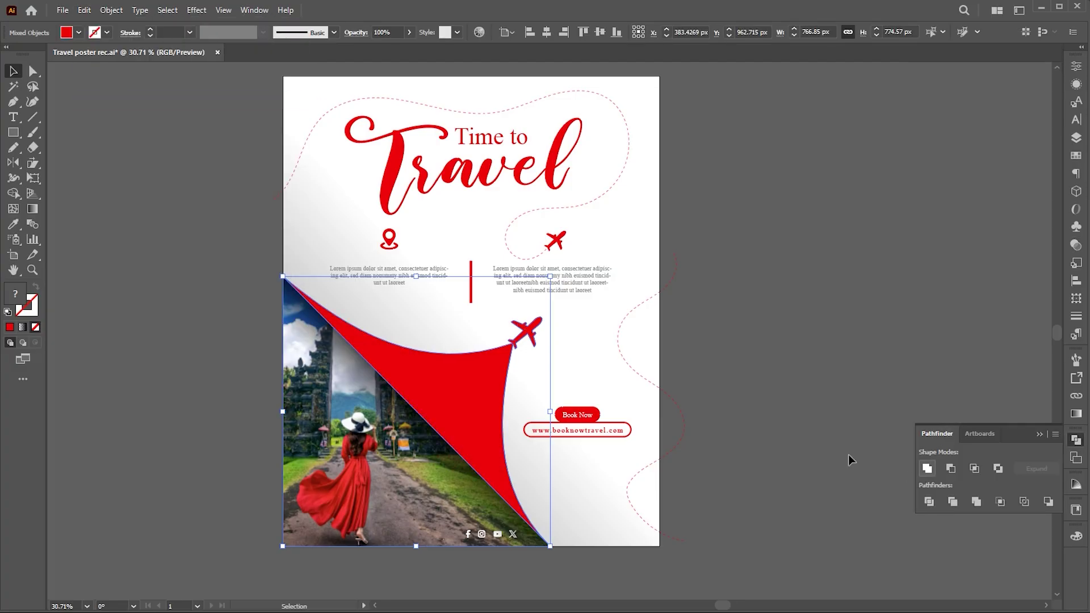
{"action": "double_click", "coordinate": [15, 294]}
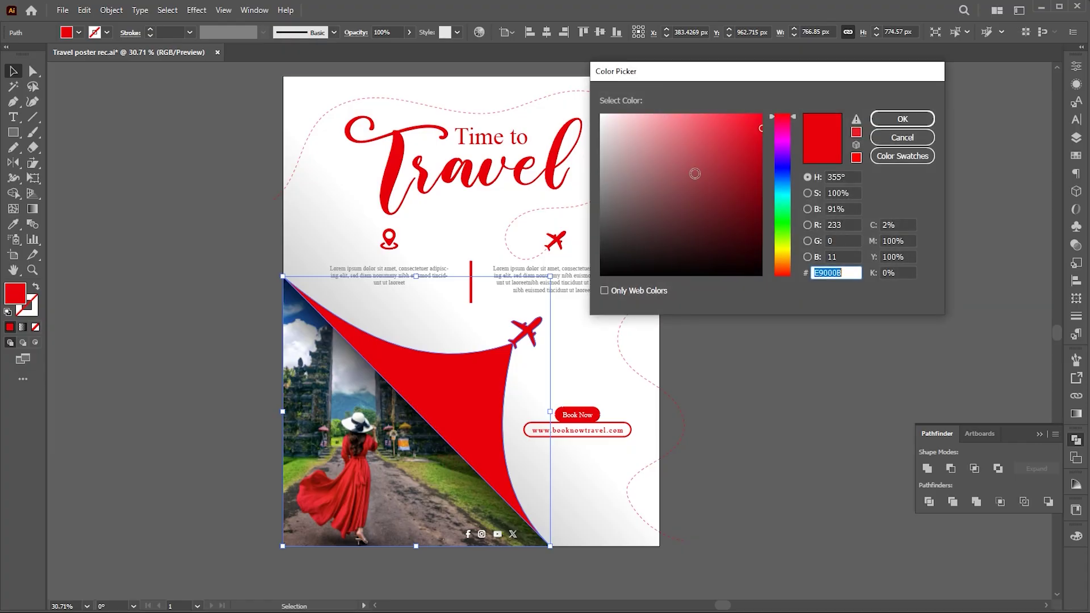
{"action": "left_click_drag", "start_coordinate": [620, 140], "coordinate": [591, 145]}
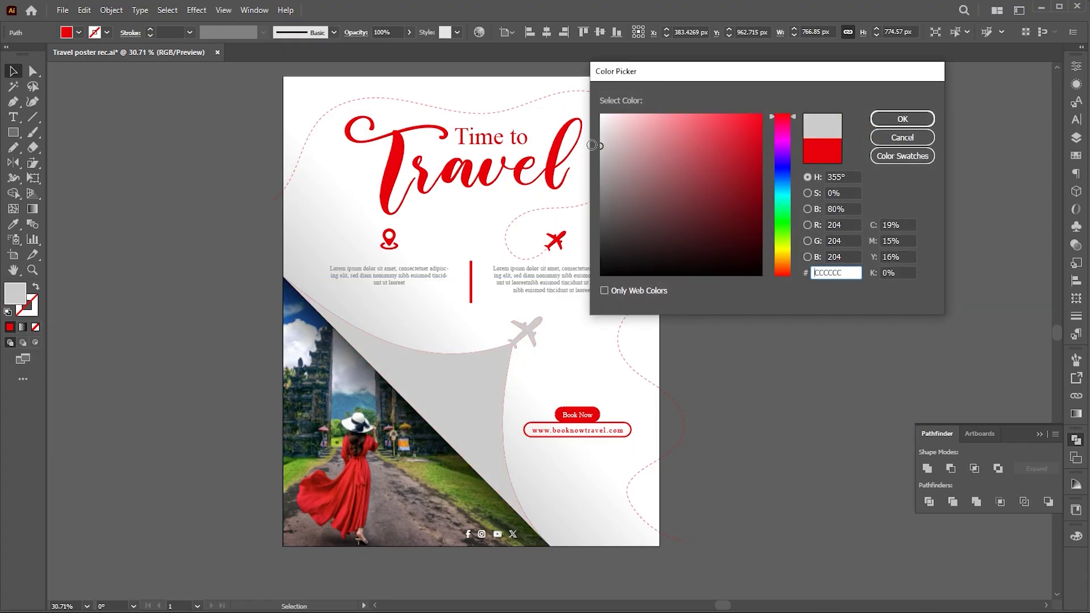
{"action": "left_click", "coordinate": [901, 119]}
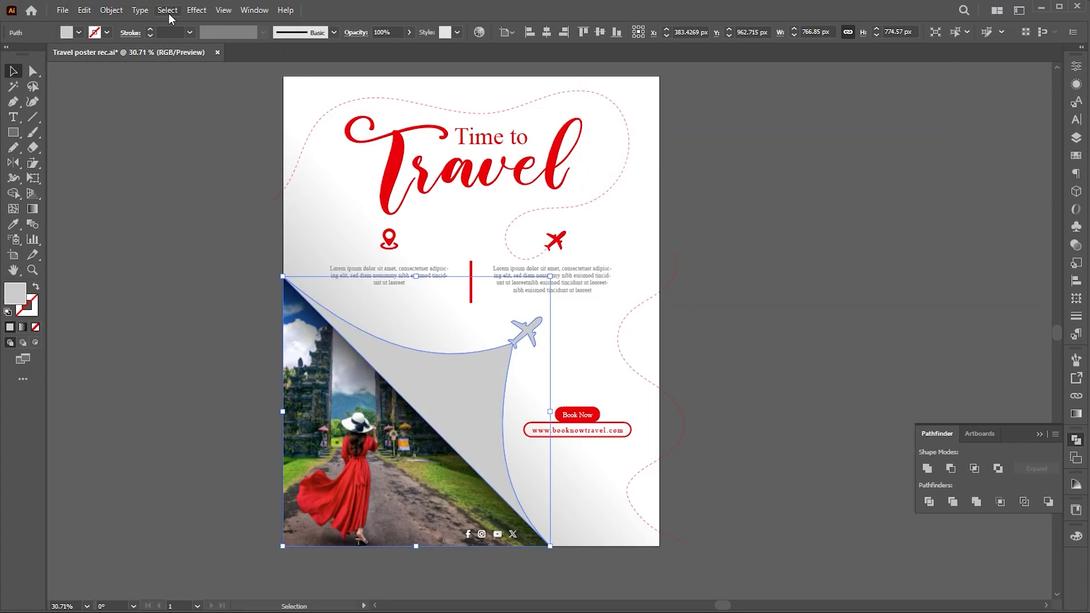
Apply a Gaussian Blur of about 4.44 pixels to the united gray shape
{"action": "left_click", "coordinate": [195, 10]}
{"action": "mouse_move", "coordinate": [238, 223]}
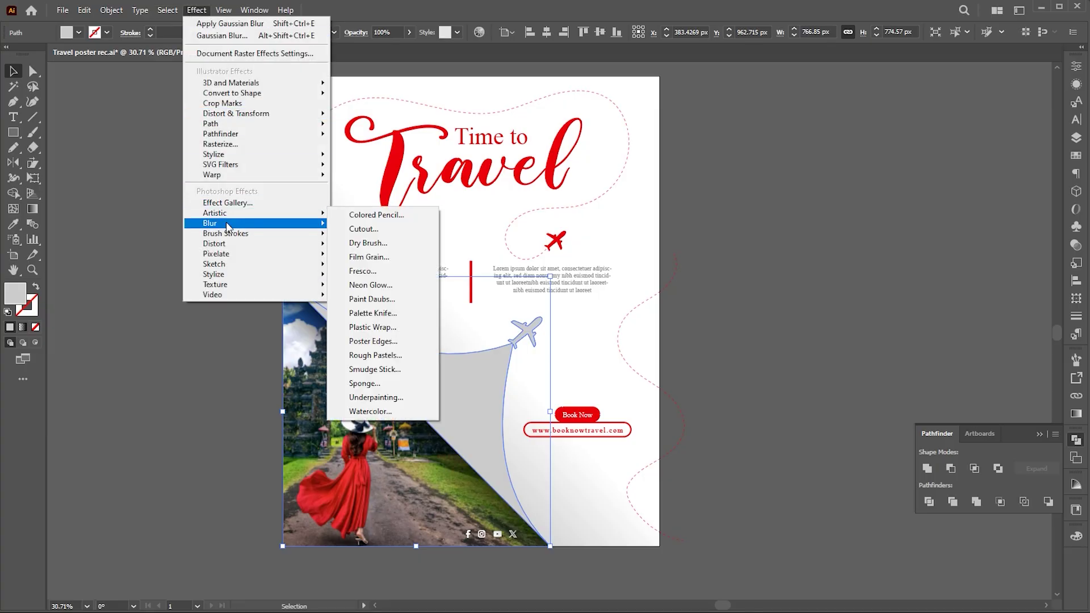
{"action": "left_click", "coordinate": [372, 225]}
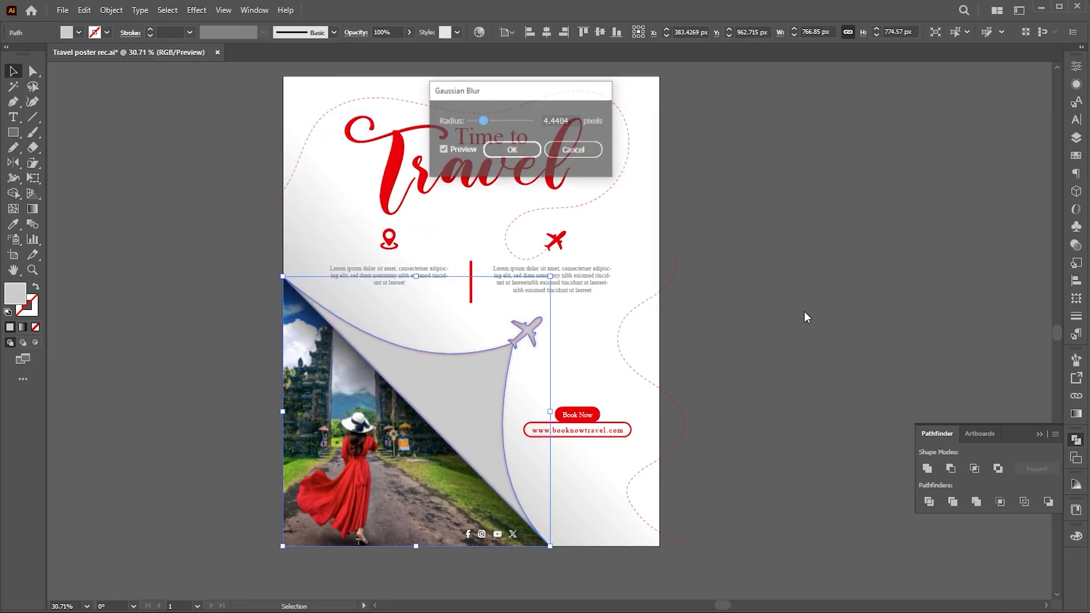
{"action": "left_click", "coordinate": [504, 153]}
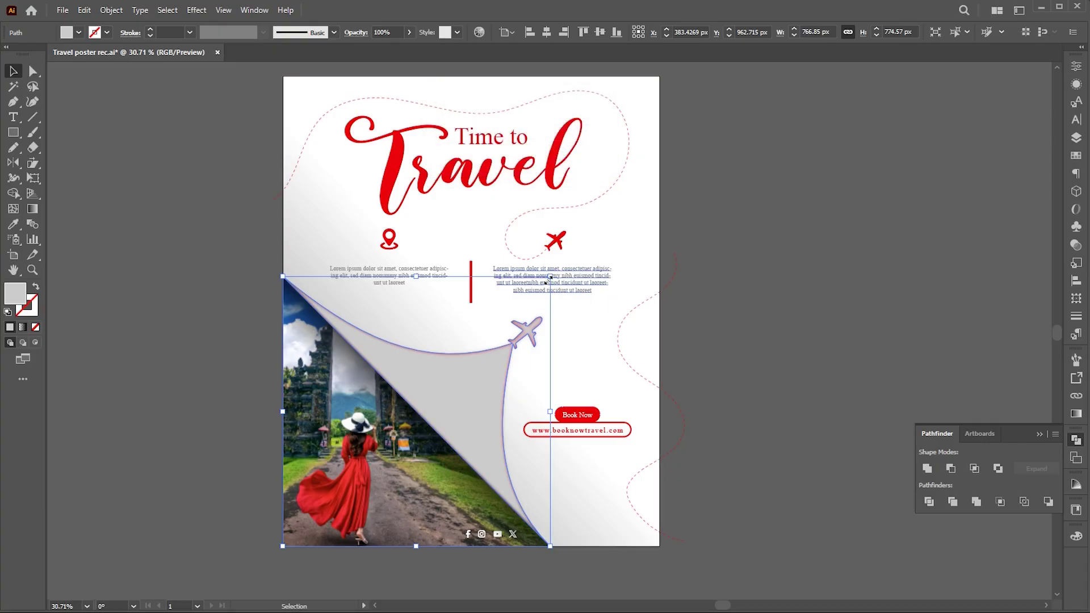
Shear the blurred gray shape so its plane is offset to the lower right of the red plane
{"action": "left_click_drag", "start_coordinate": [32, 163], "coordinate": [83, 177]}
{"action": "left_click_drag", "start_coordinate": [543, 319], "coordinate": [563, 339]}
{"action": "key", "text": "v"}
Send the sheared gray shape backward behind the red page curl and plane
{"action": "scroll", "coordinate": [522, 366], "scroll_direction": "down", "scroll_amount": 3}
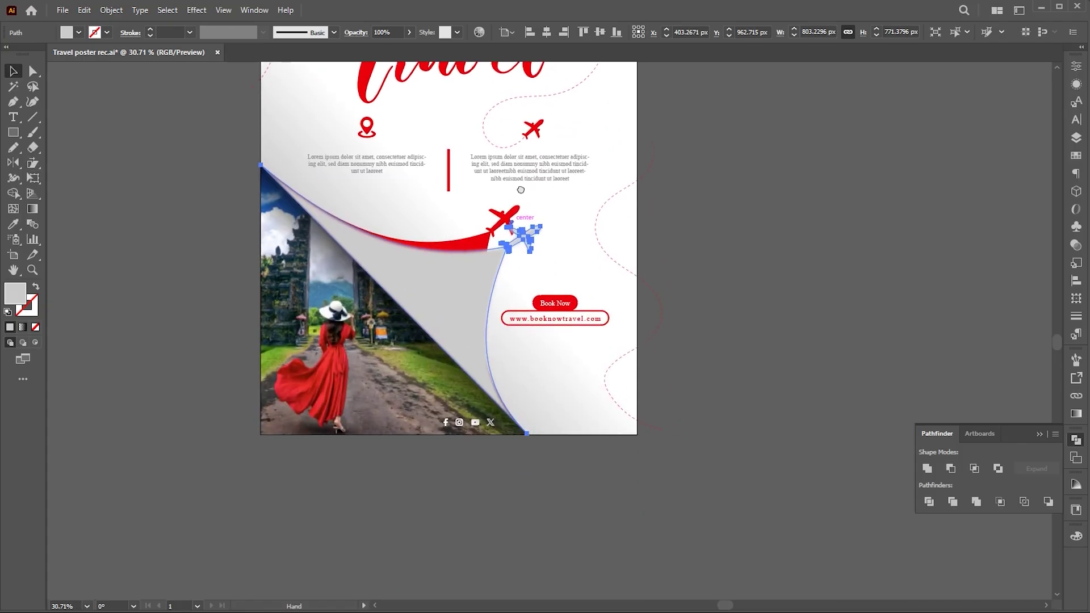
{"action": "right_click", "coordinate": [526, 236]}
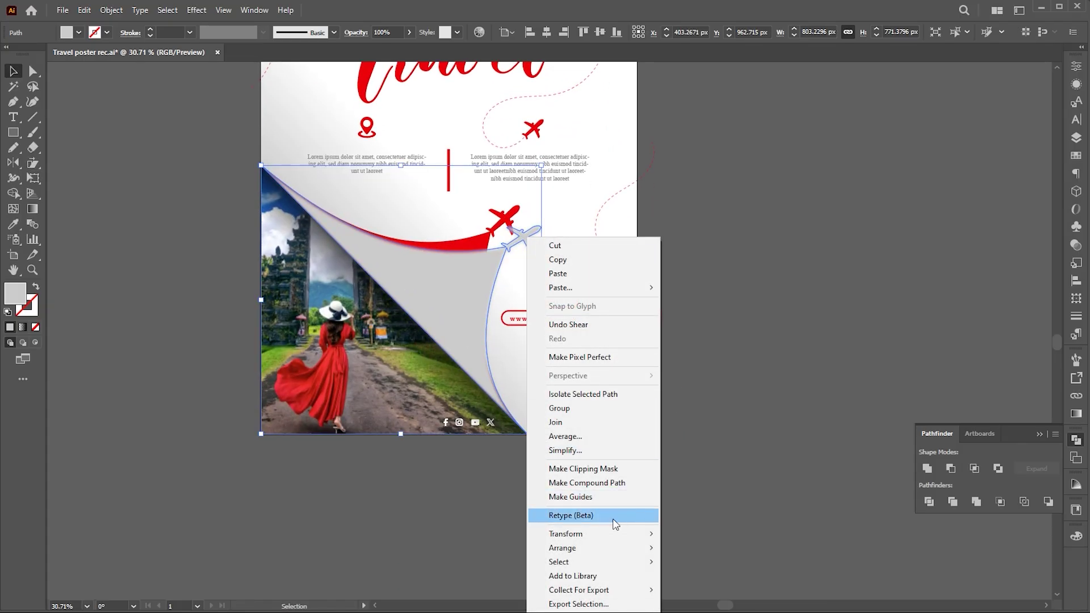
{"action": "mouse_move", "coordinate": [619, 549]}
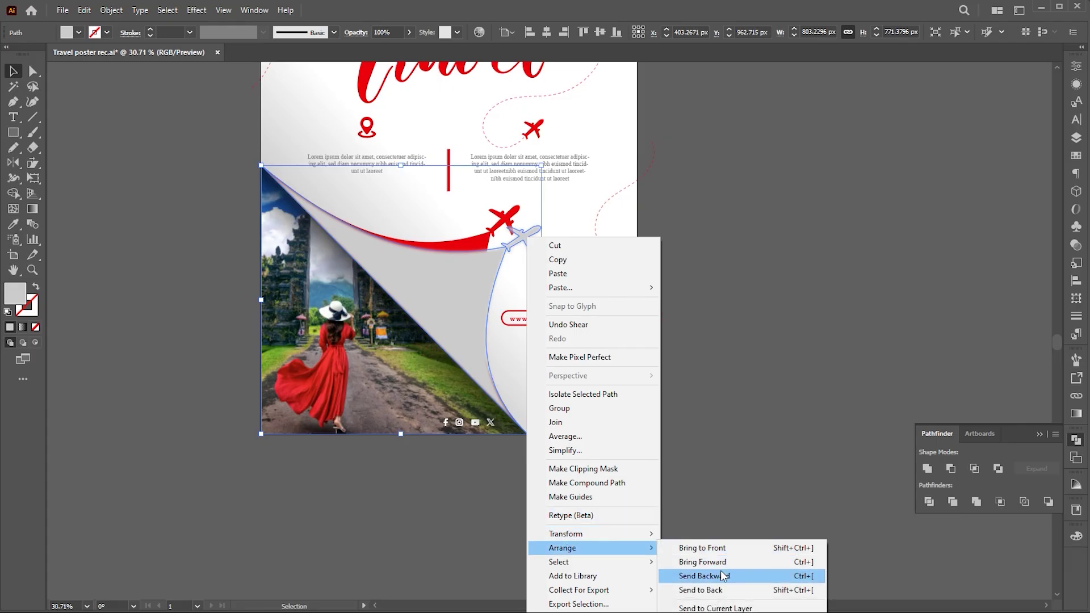
{"action": "left_click", "coordinate": [704, 575]}
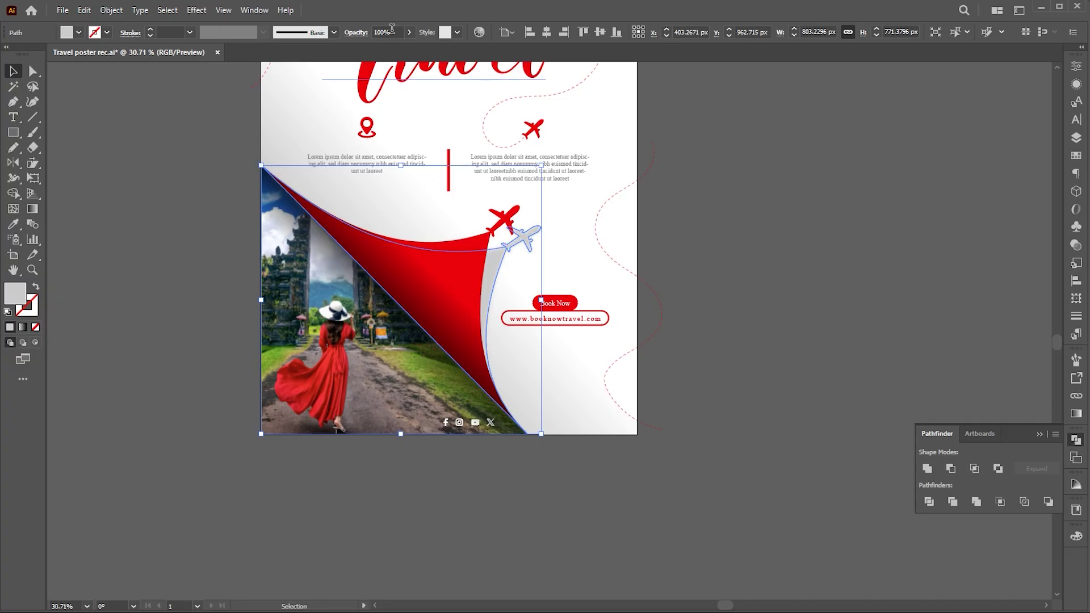